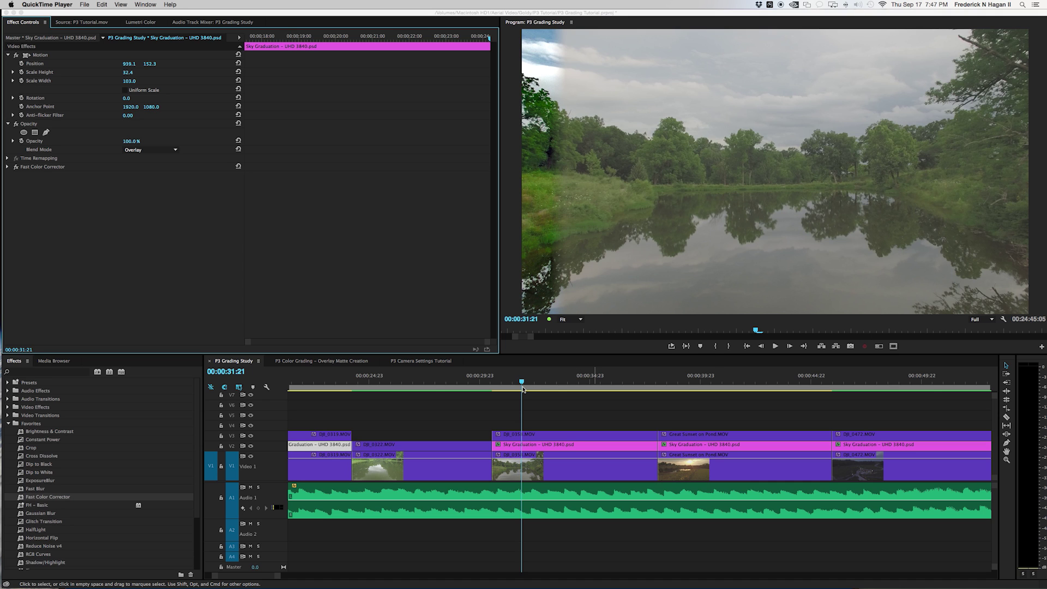
# Step: Switch to Photoshop and create a 3840×2160 px, 72 ppi document with a Transparent background
pyautogui.click(522, 384)
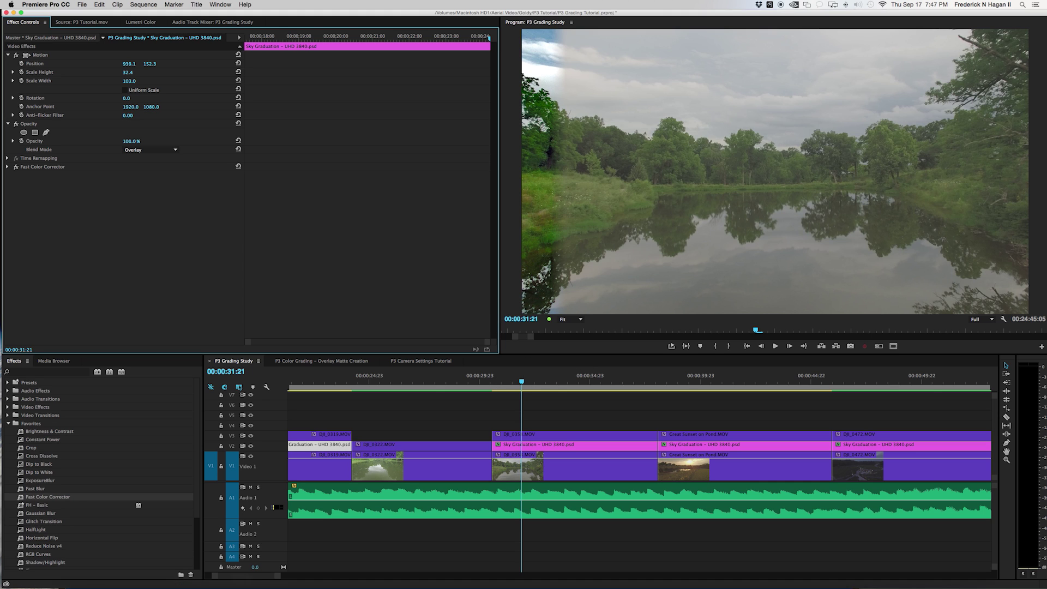
pyautogui.moveTo(256, 587)
pyautogui.click(360, 565)
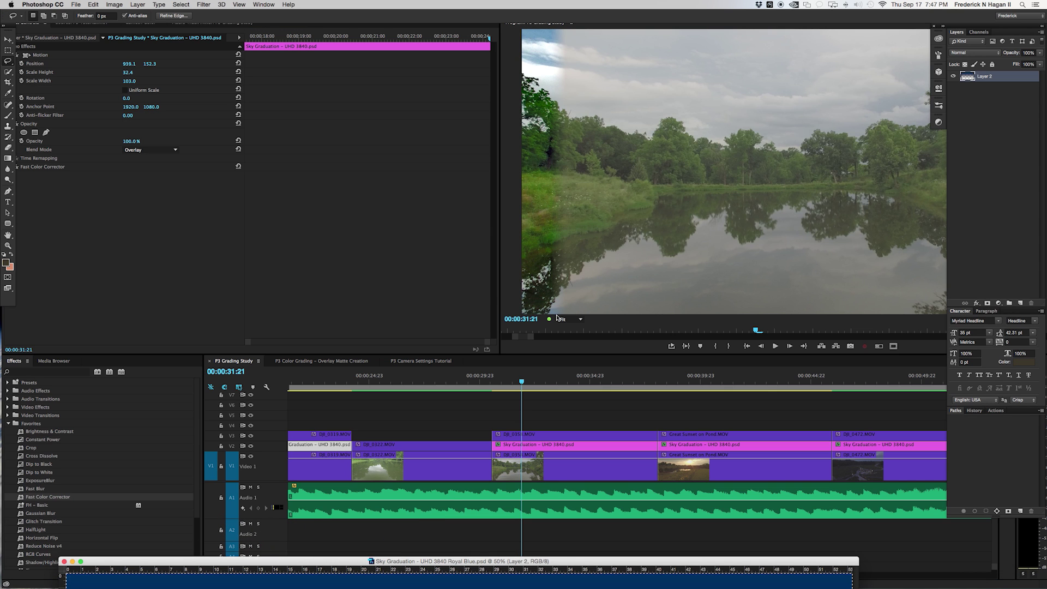
pyautogui.press('super+n')
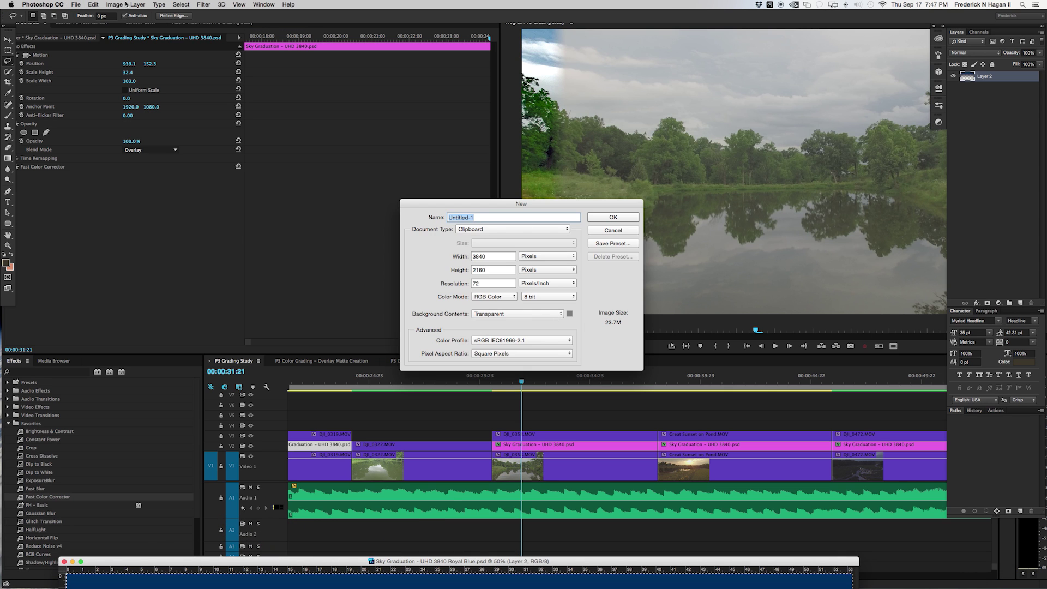
pyautogui.click(79, 4)
pyautogui.click(558, 208)
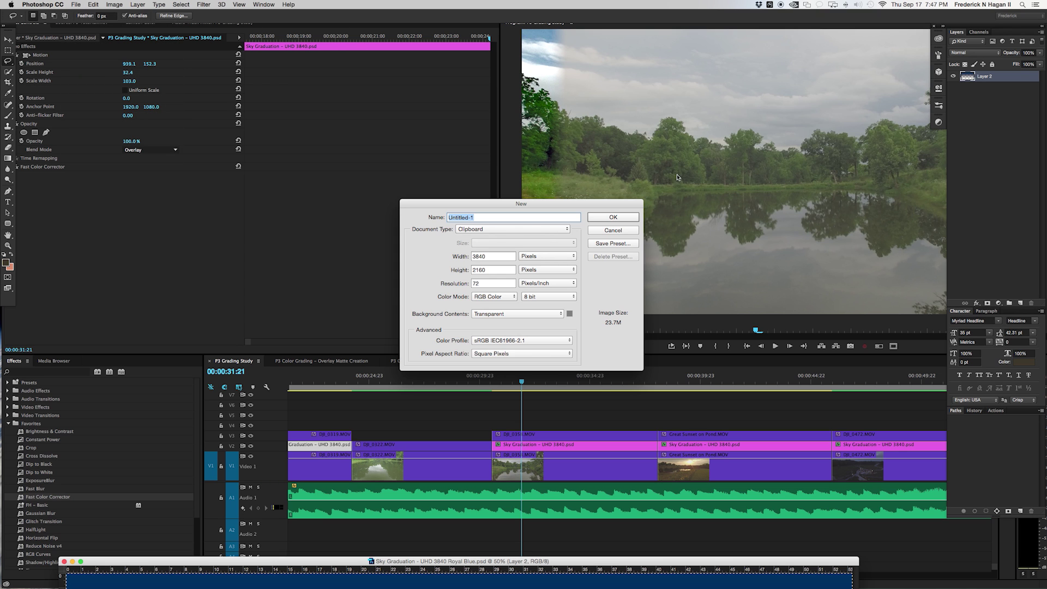
pyautogui.moveTo(557, 209); pyautogui.dragTo(420, 147)
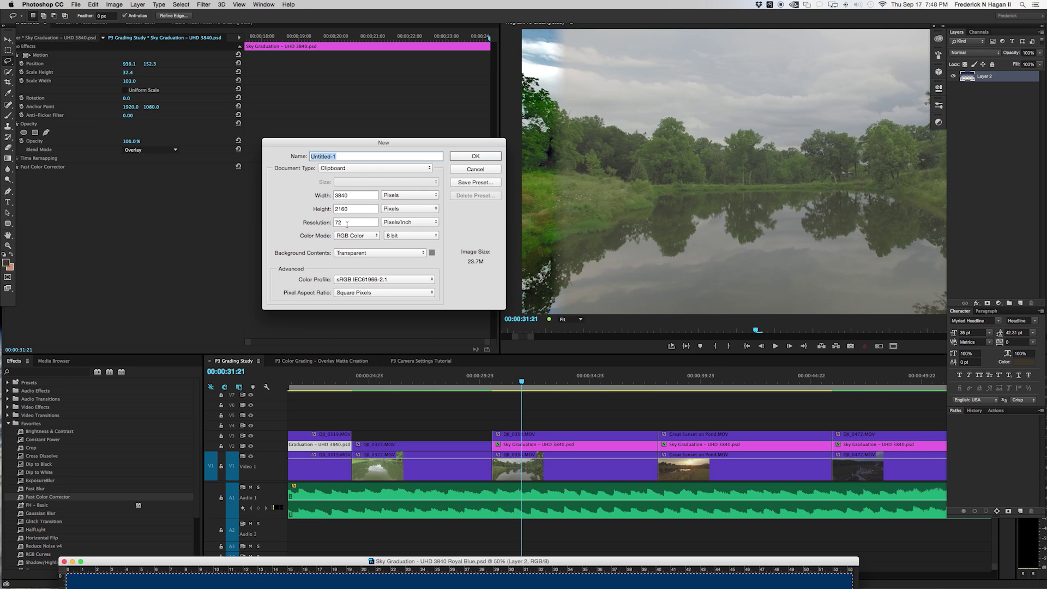
pyautogui.doubleClick(330, 224)
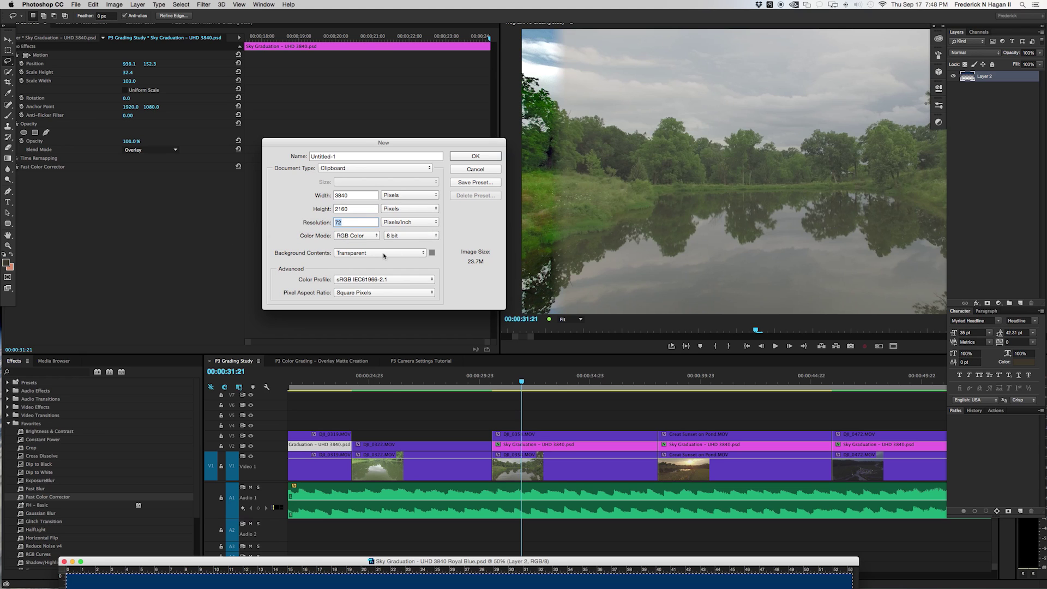
pyautogui.click(402, 253)
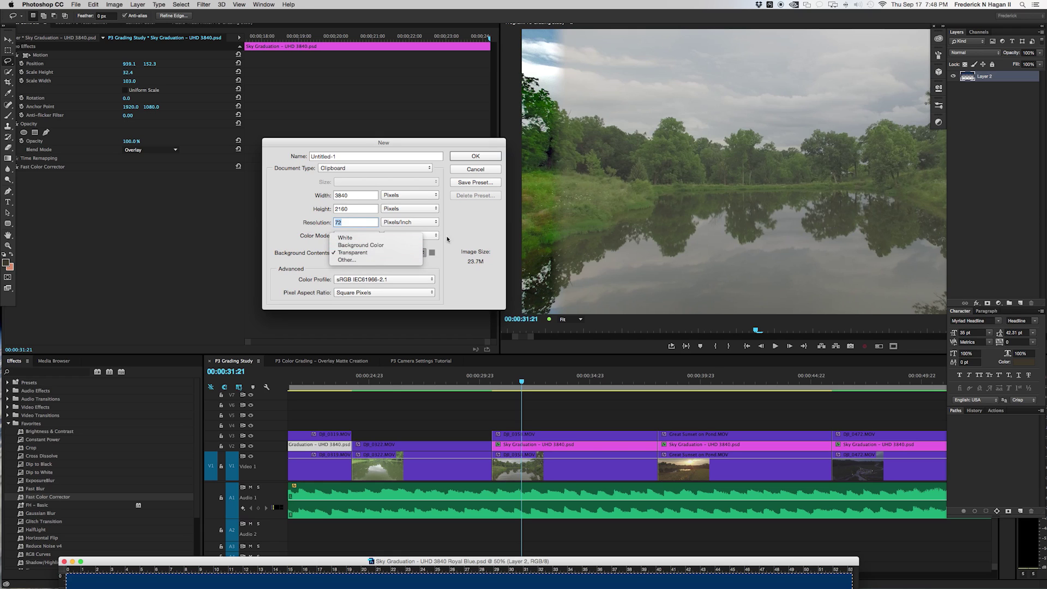
pyautogui.click(409, 253)
pyautogui.click(485, 160)
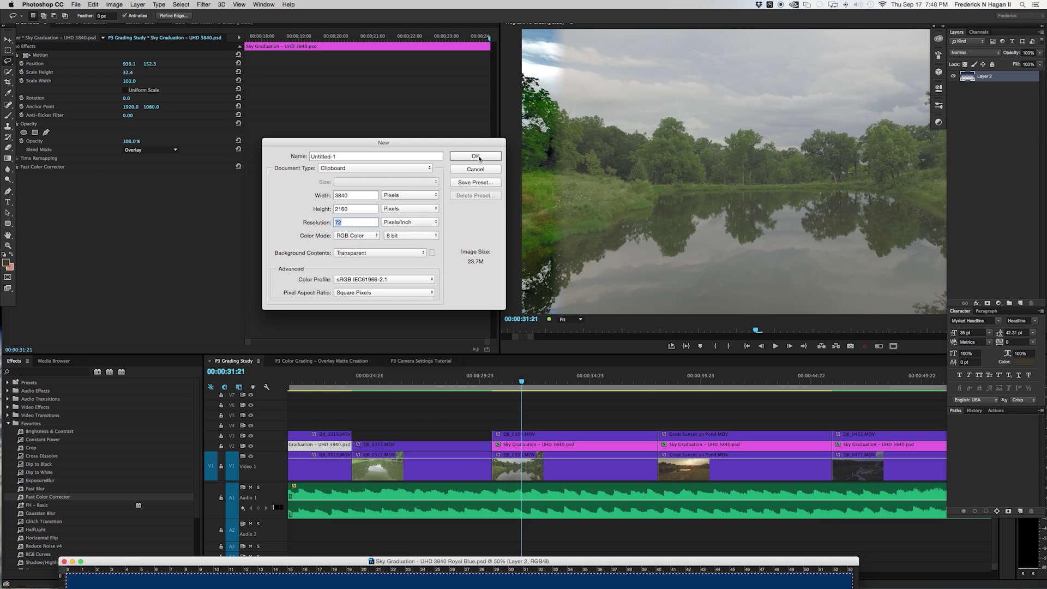
# Step: Pick deep royal blue #05217a as Photoshop's foreground colour
pyautogui.moveTo(473, 561); pyautogui.dragTo(498, 65)
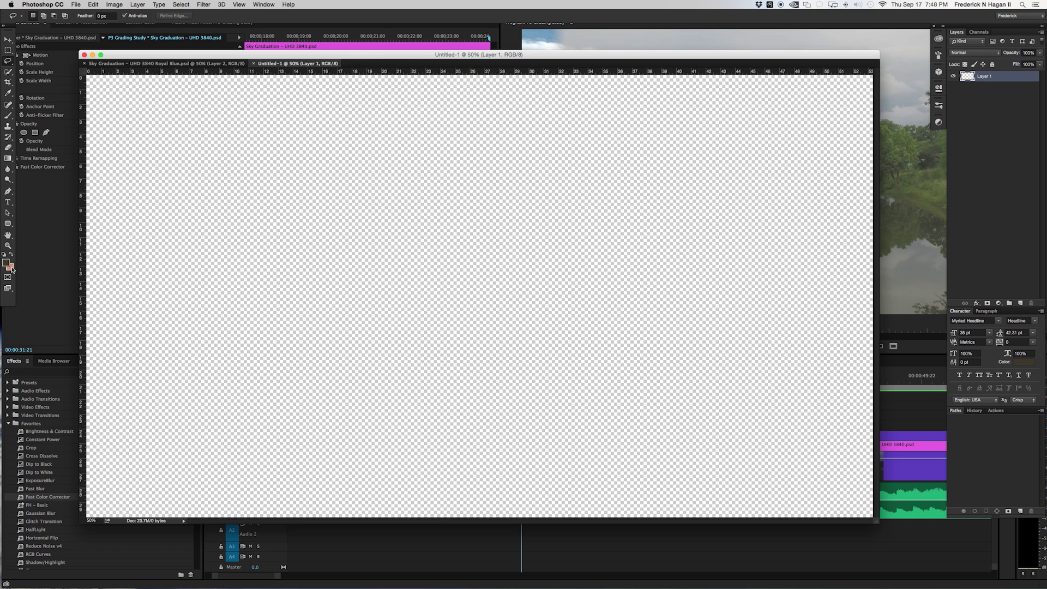
pyautogui.click(6, 263)
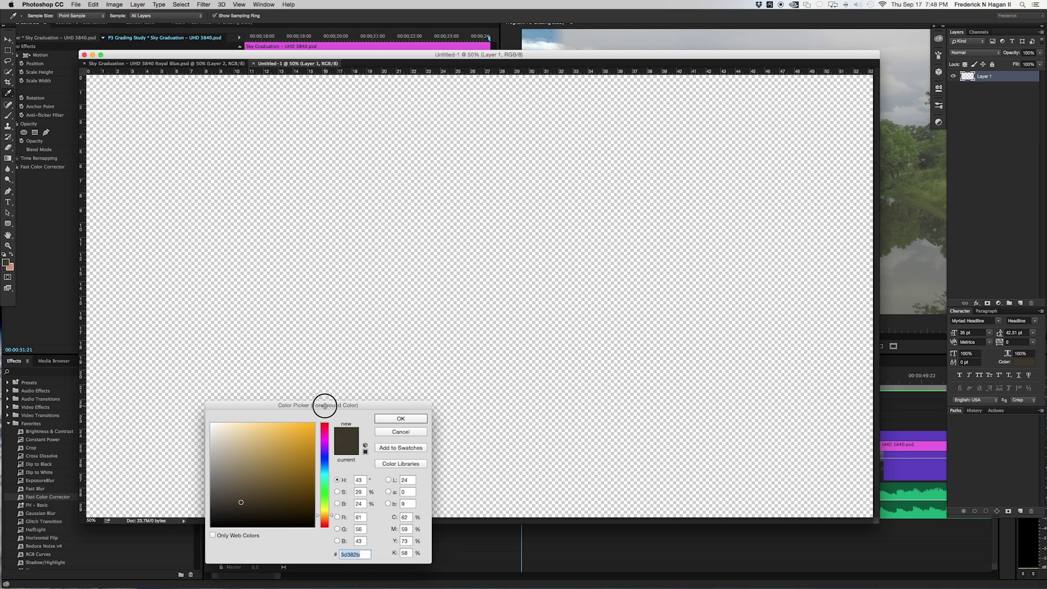
pyautogui.moveTo(322, 406); pyautogui.dragTo(489, 126)
pyautogui.moveTo(495, 190)
pyautogui.mouseDown()
pyautogui.moveTo(494, 177)
pyautogui.moveTo(470, 192)
pyautogui.moveTo(500, 182)
pyautogui.moveTo(477, 198)
pyautogui.mouseUp()
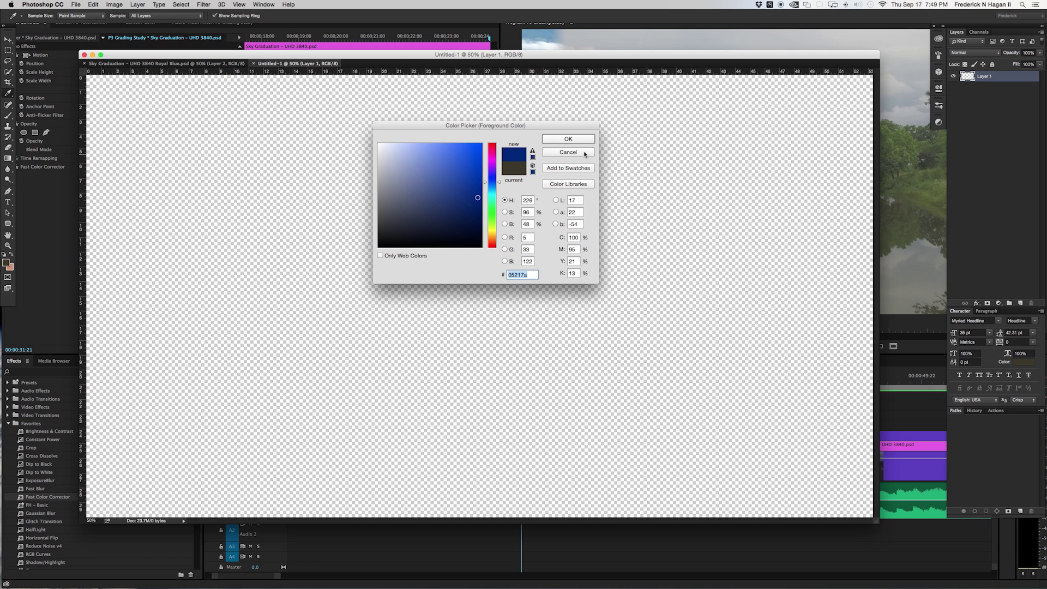
pyautogui.click(568, 139)
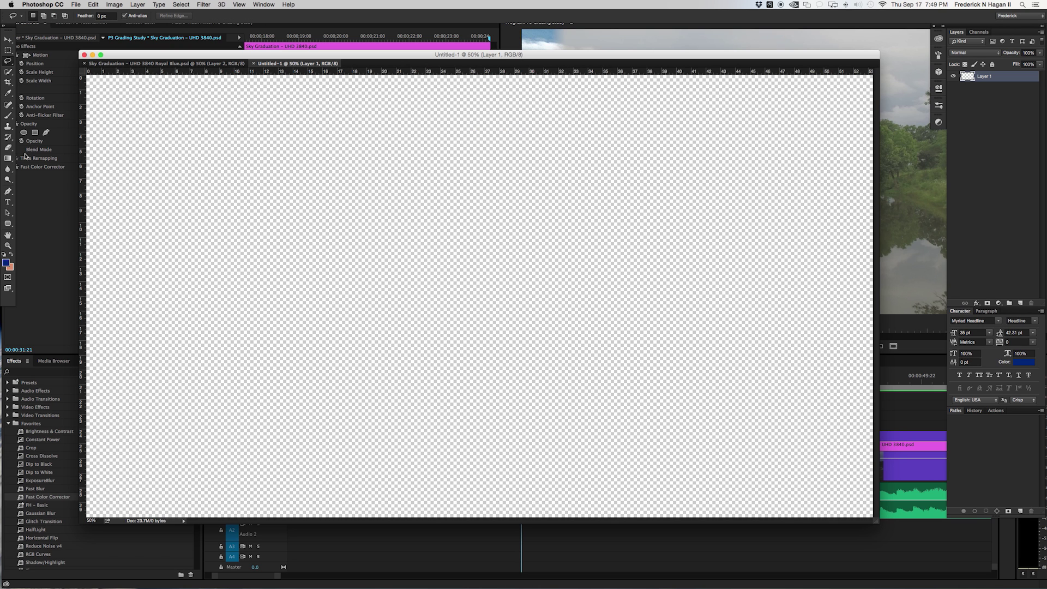
# Step: Draw a Foreground to Transparent blue gradient down from the canvas top, then bring up Save As
pyautogui.click(7, 160)
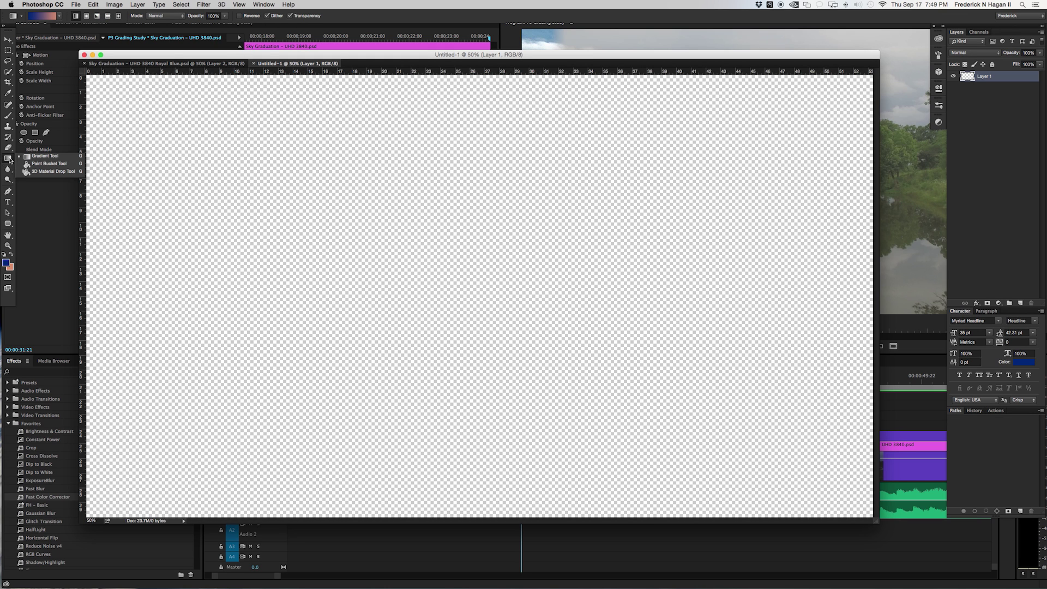
pyautogui.click(8, 159)
pyautogui.click(60, 18)
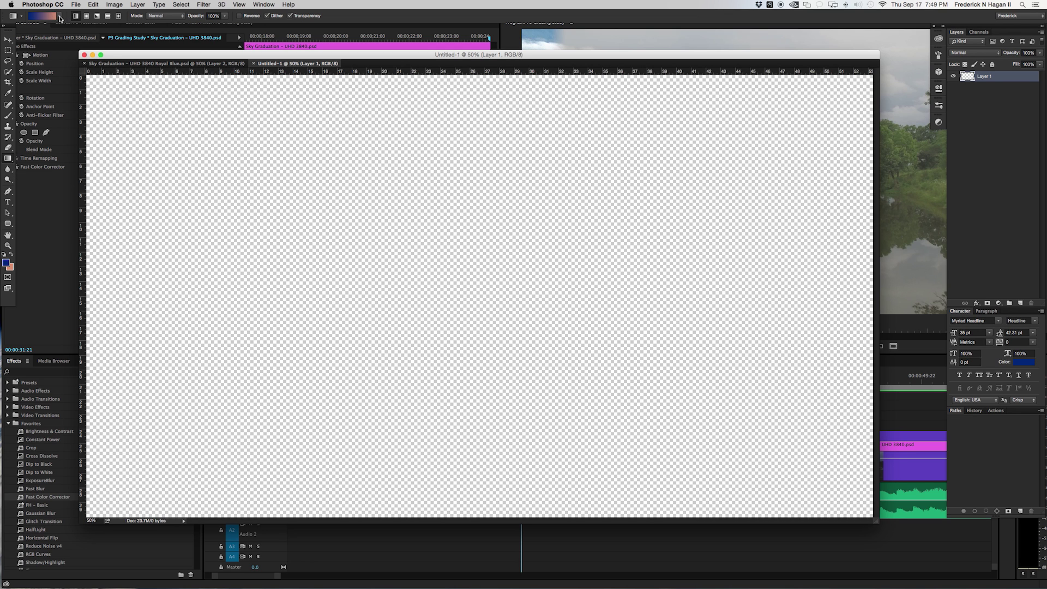
pyautogui.click(60, 18)
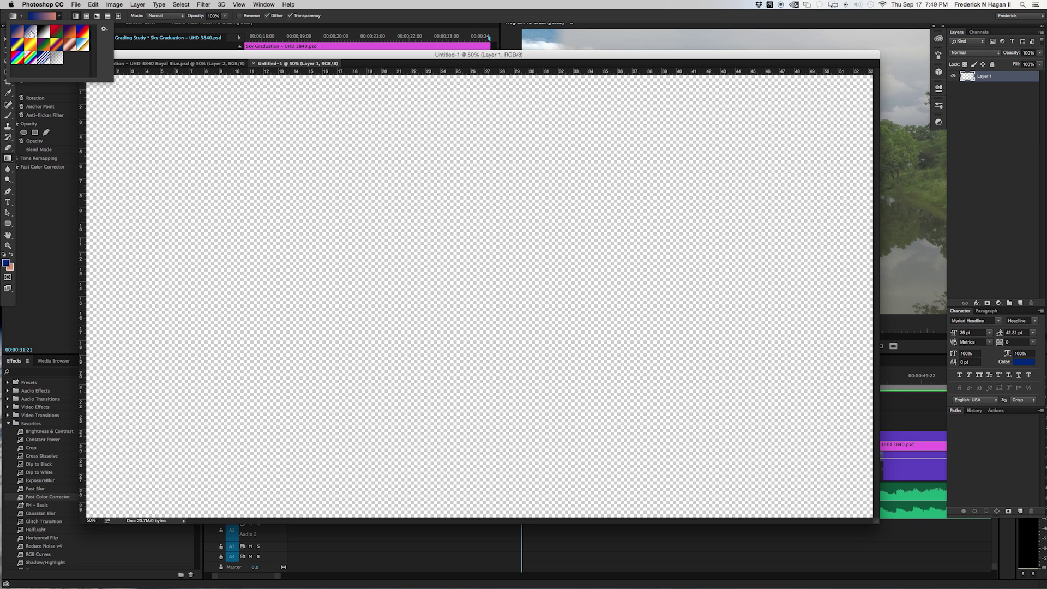
pyautogui.click(31, 33)
pyautogui.click(242, 58)
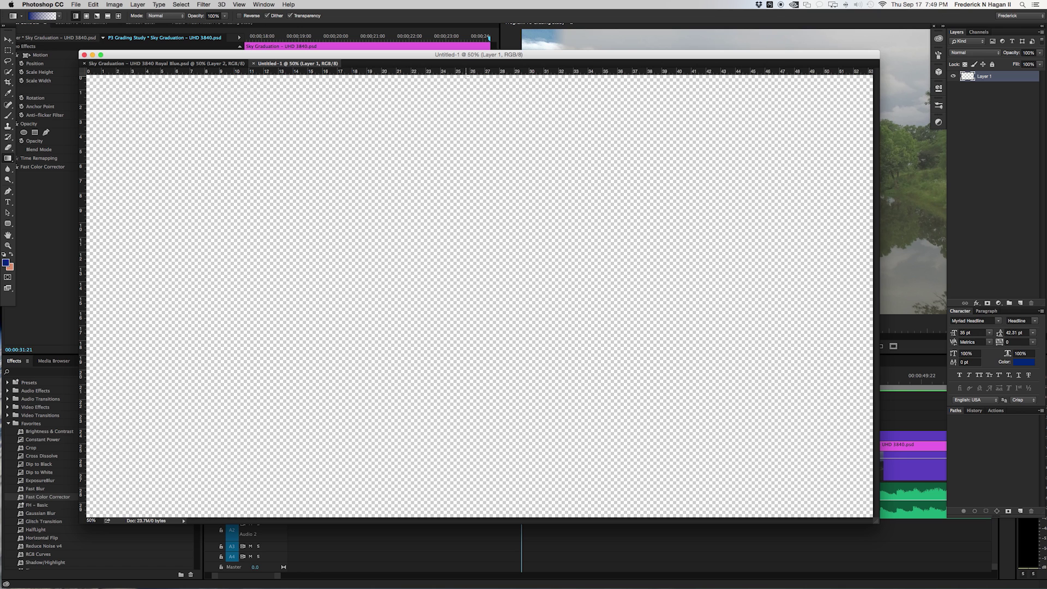
pyautogui.moveTo(465, 73); pyautogui.dragTo(491, 342)
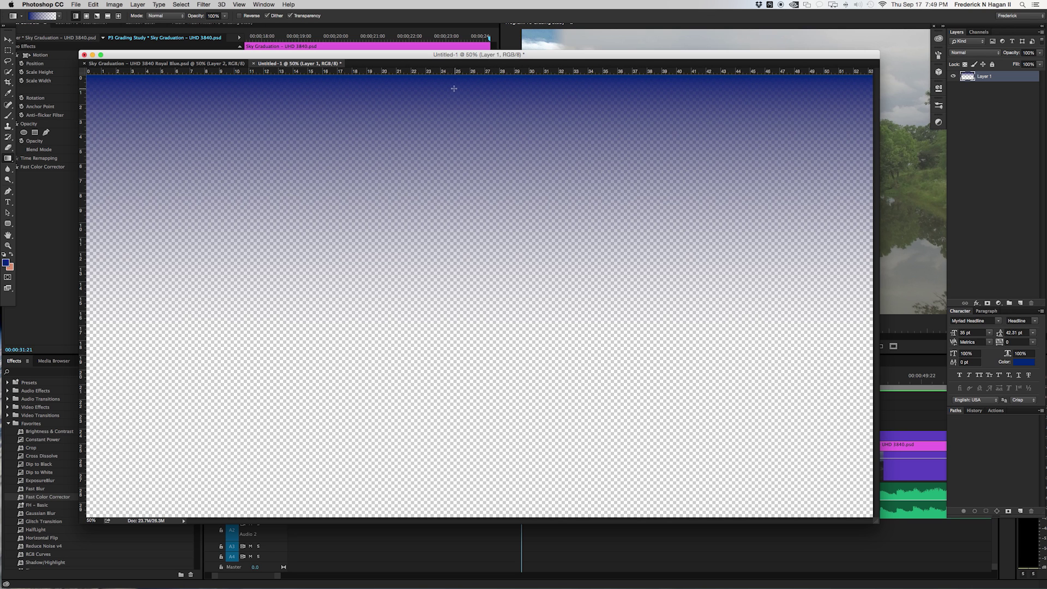
pyautogui.press('super+s')
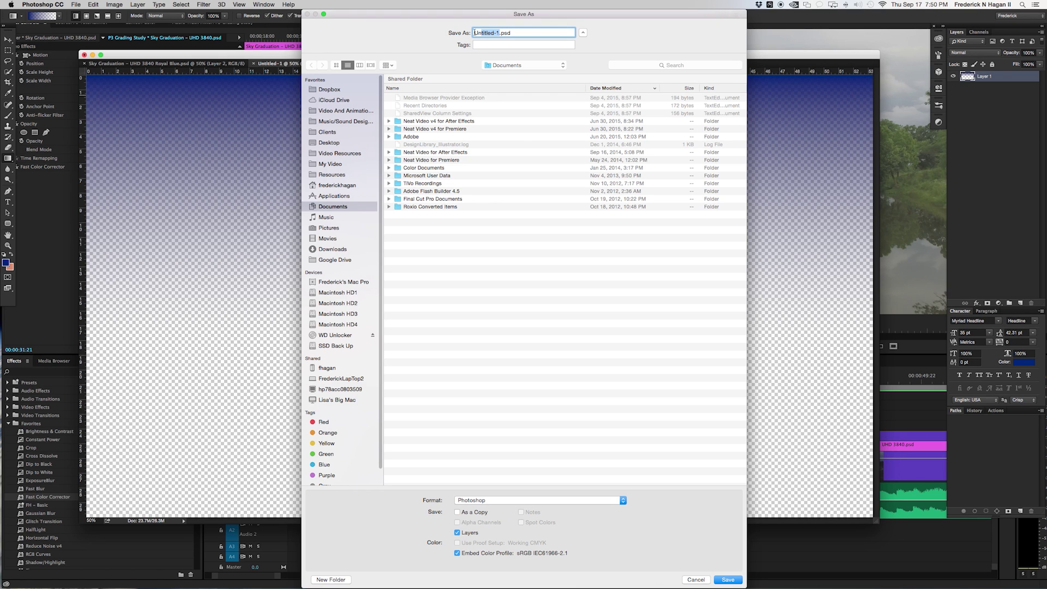
pyautogui.click(350, 326)
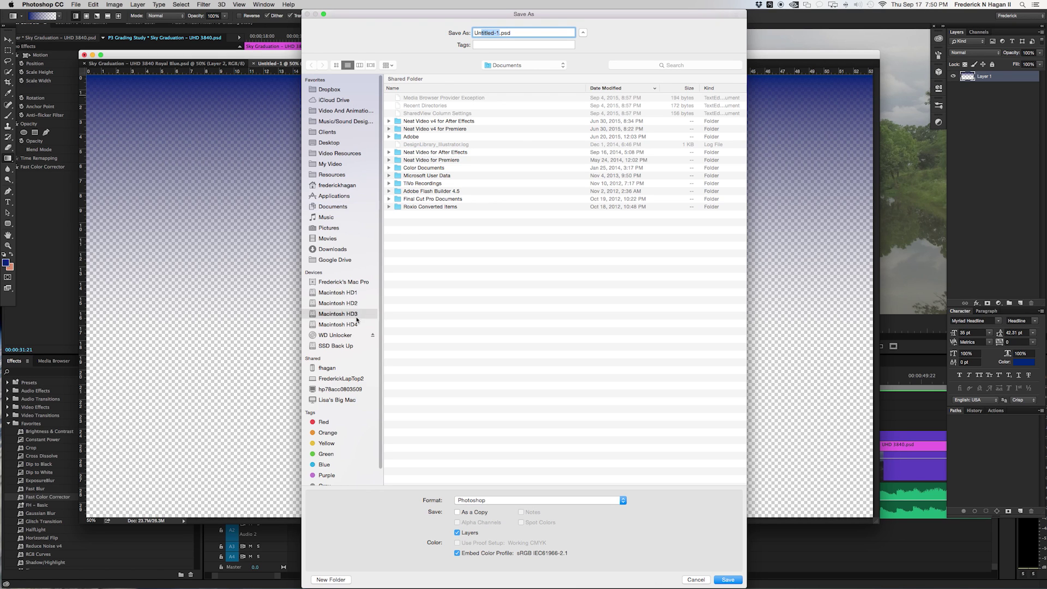
pyautogui.click(339, 153)
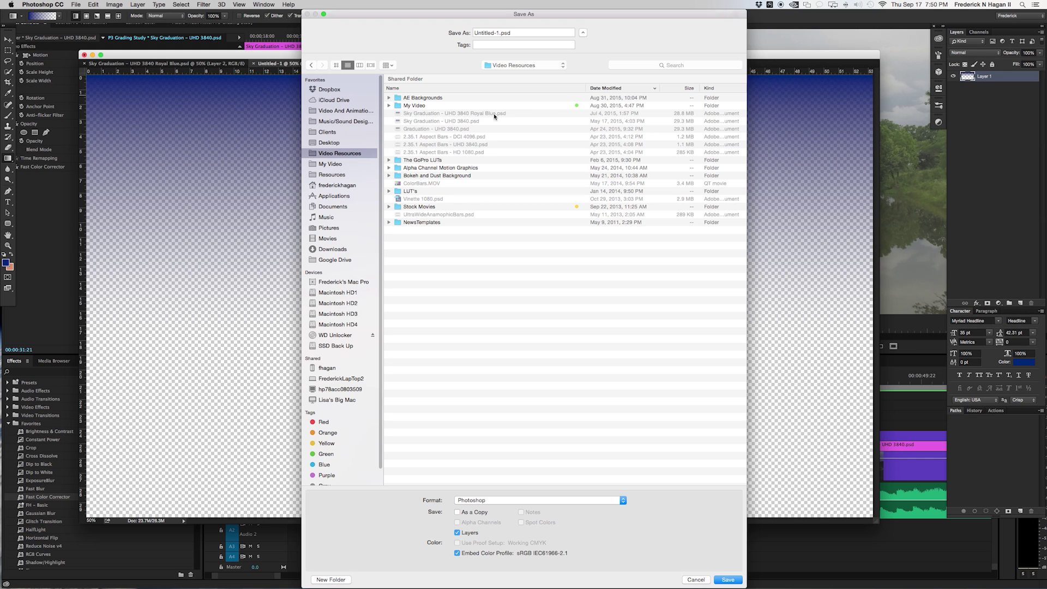
pyautogui.click(700, 582)
# Step: Back in Premiere, select Sky Graduation – UHD 3840.psd in the floating Project panel
pyautogui.click(201, 47)
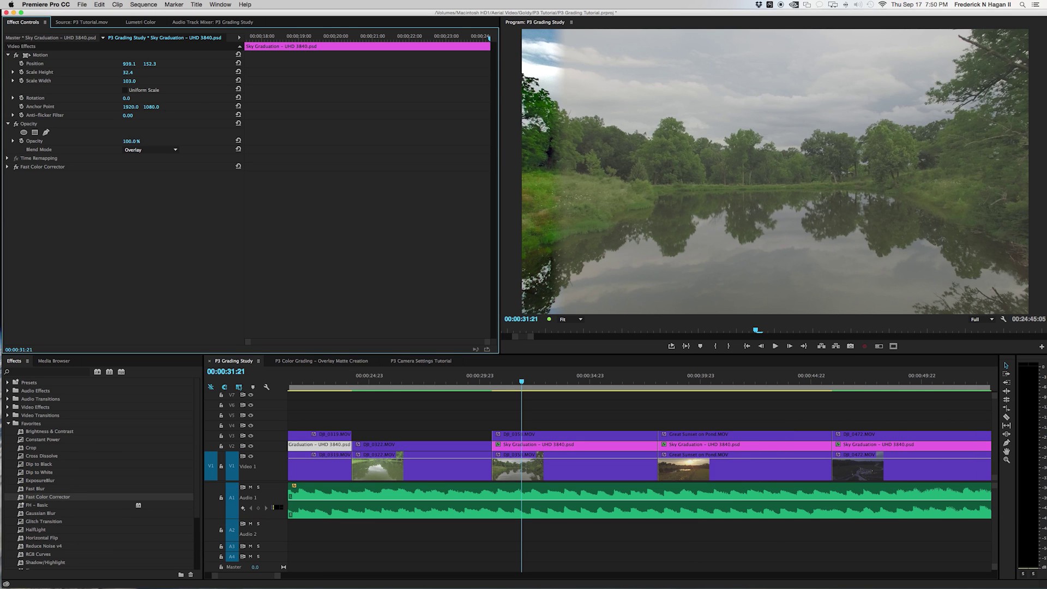
pyautogui.moveTo(320, 112); pyautogui.dragTo(302, 82)
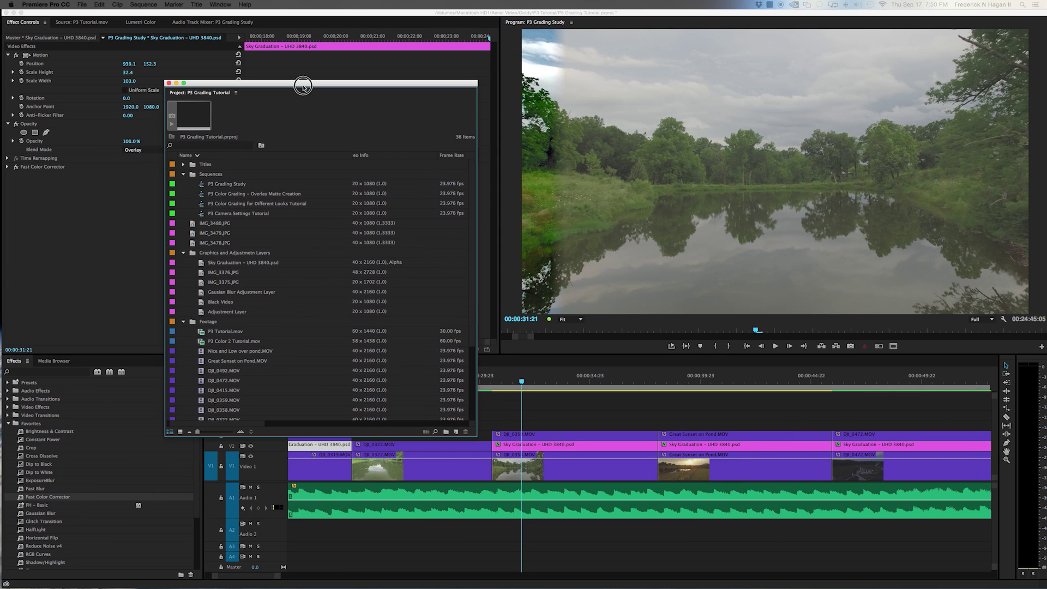
pyautogui.scroll(-5, 257, 341)
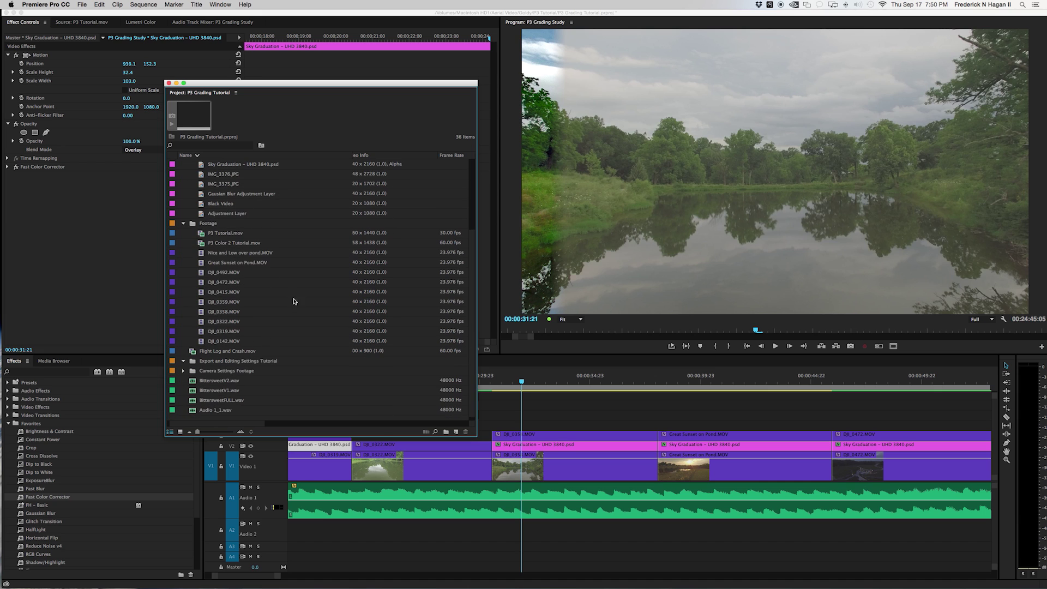
pyautogui.click(83, 4)
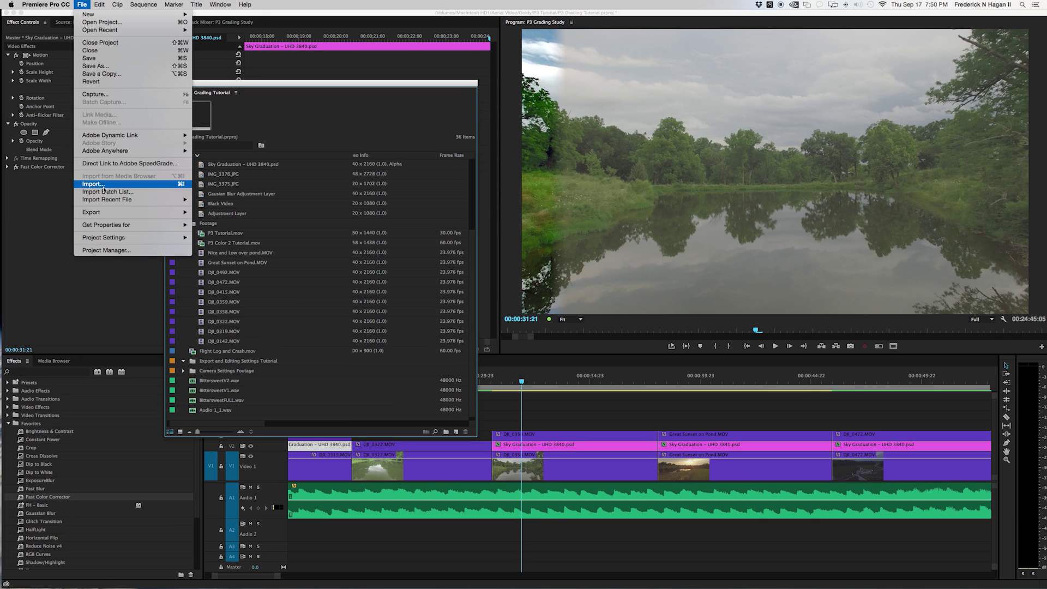
pyautogui.click(347, 200)
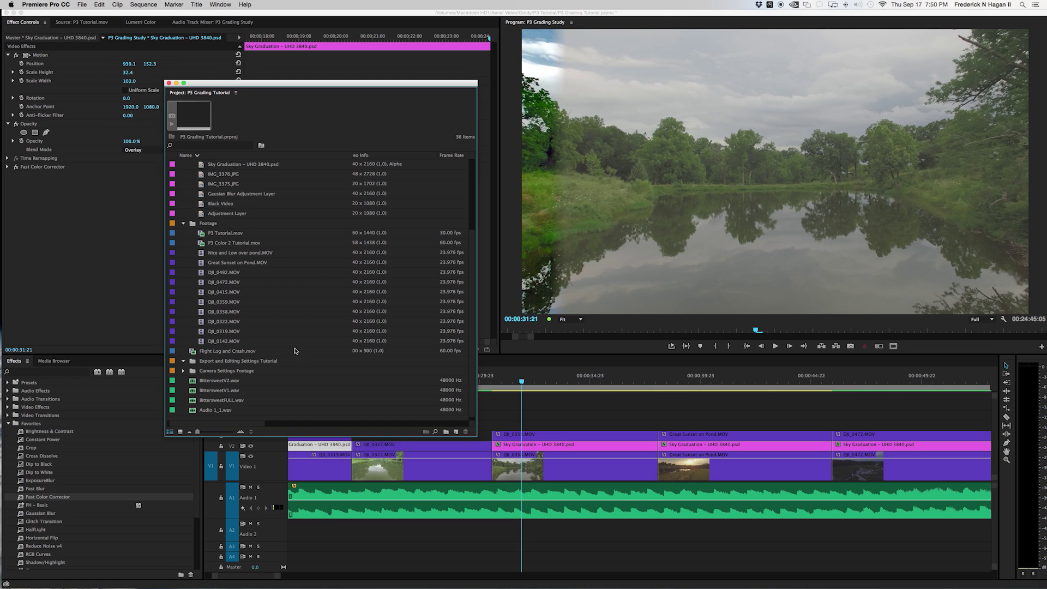
pyautogui.scroll(5, 289, 304)
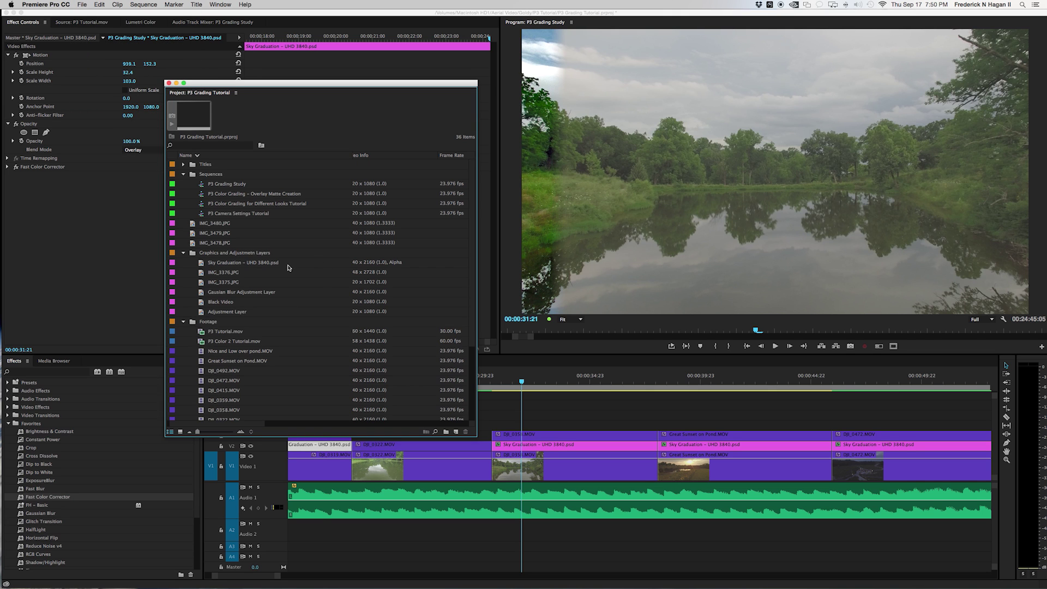
pyautogui.click(266, 264)
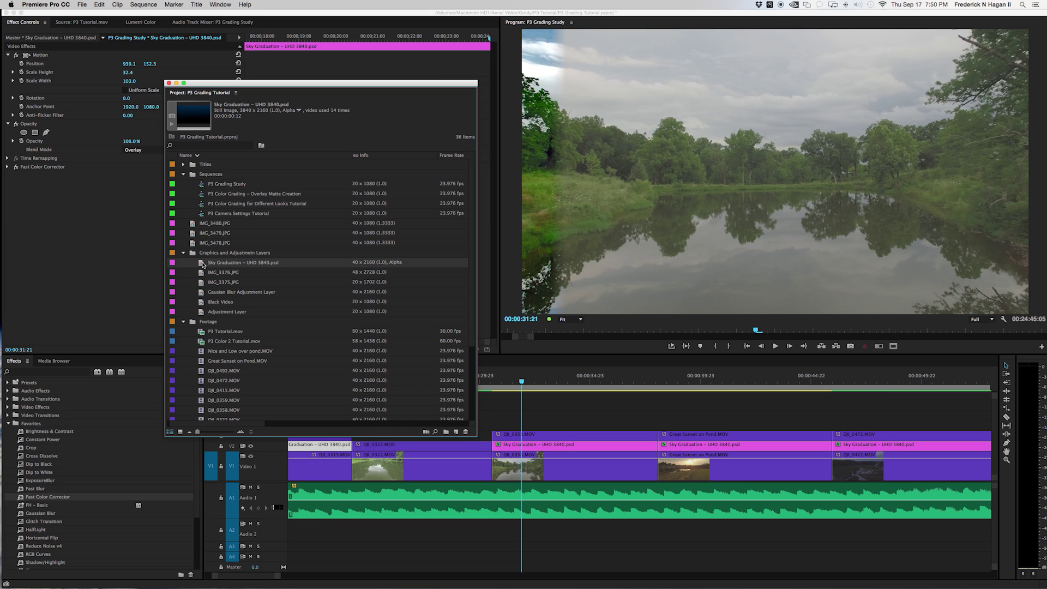
pyautogui.moveTo(316, 86); pyautogui.dragTo(321, 116)
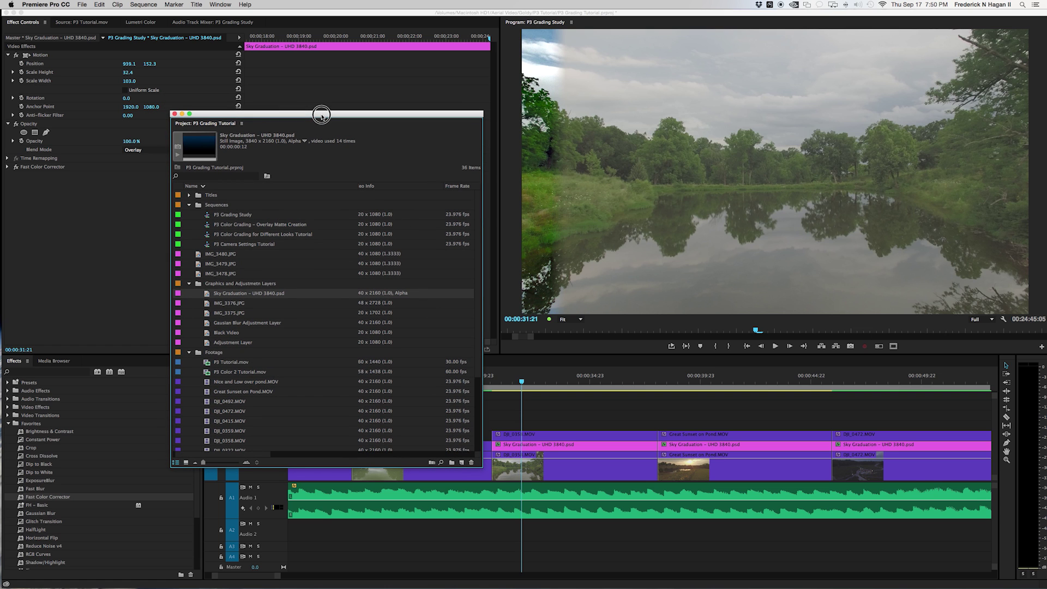
pyautogui.moveTo(321, 116); pyautogui.dragTo(617, 173)
# Step: Preview the Sky Graduation matte and place it on V2 above the pond clip
pyautogui.doubleClick(502, 352)
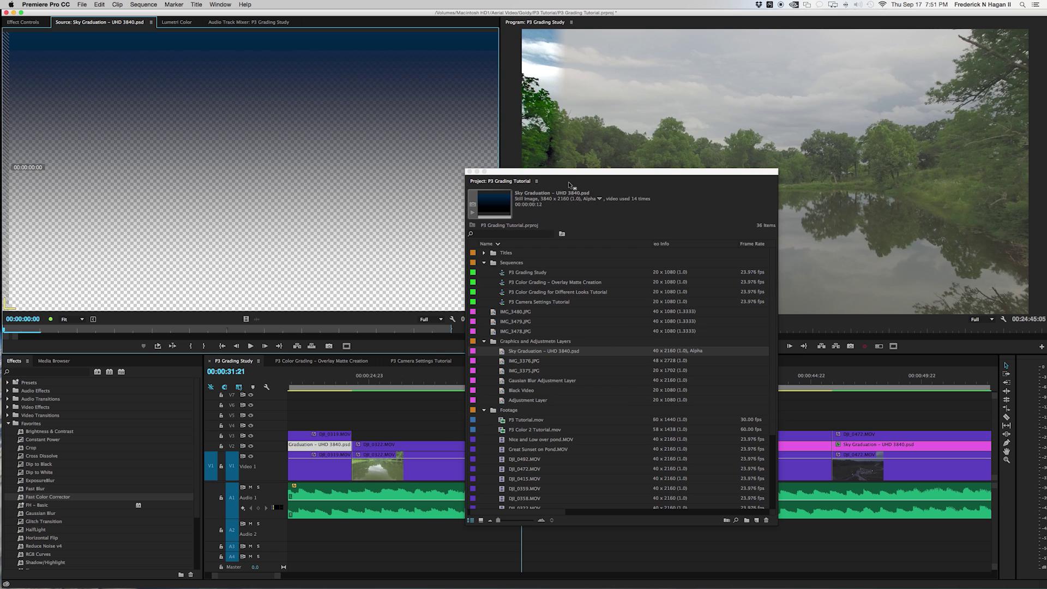
pyautogui.moveTo(556, 174); pyautogui.dragTo(670, 92)
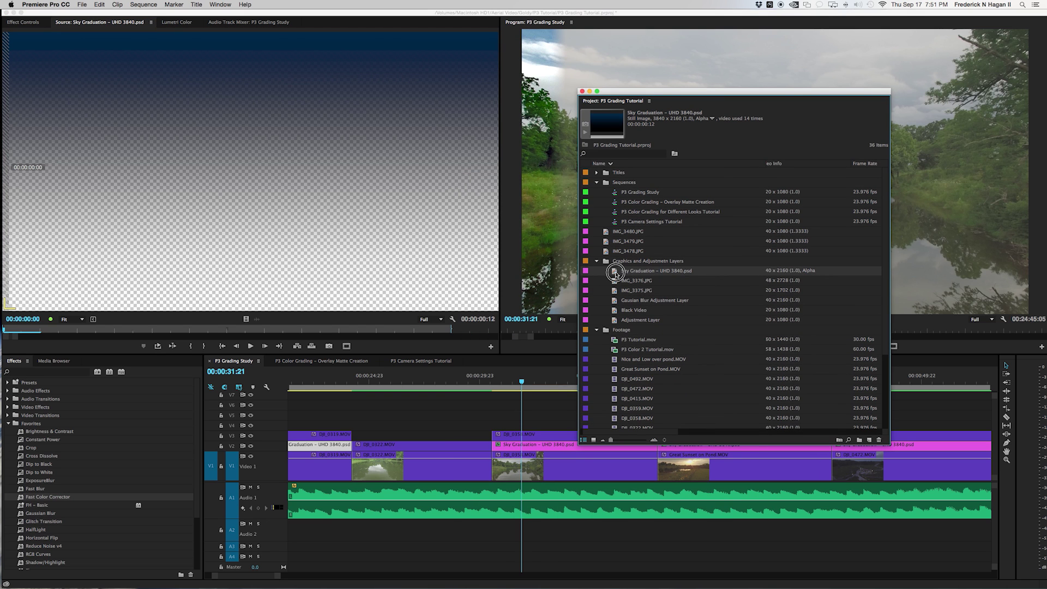
pyautogui.moveTo(615, 273); pyautogui.dragTo(521, 446)
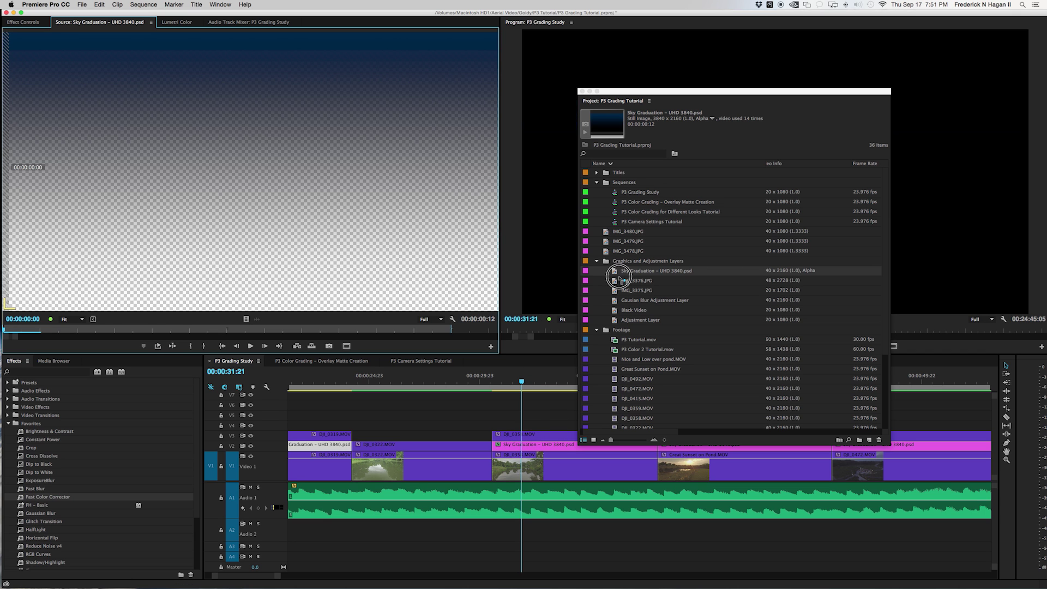
pyautogui.moveTo(742, 96); pyautogui.dragTo(154, 171)
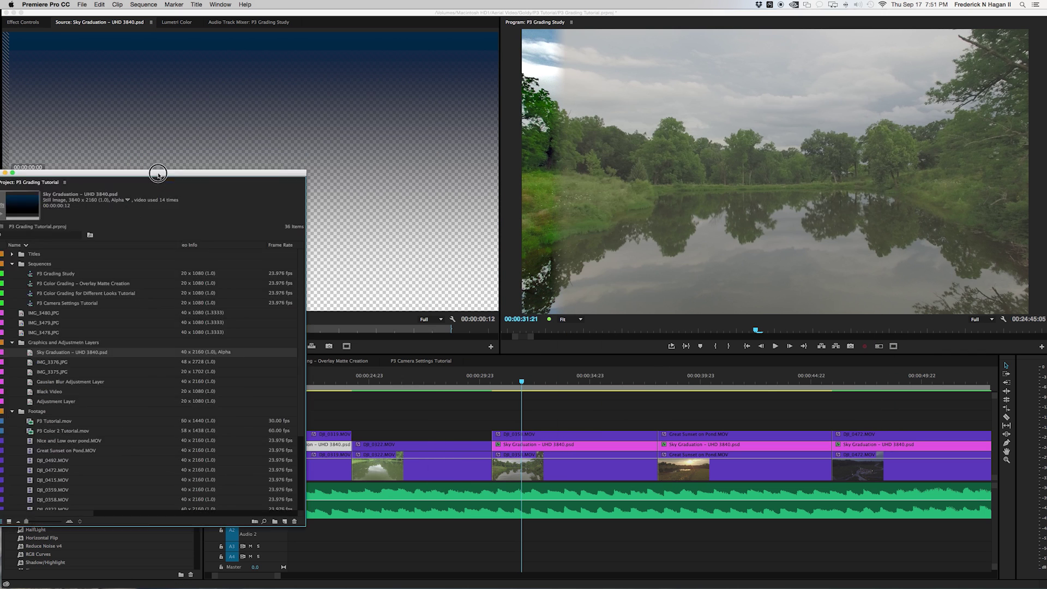
pyautogui.click(154, 171)
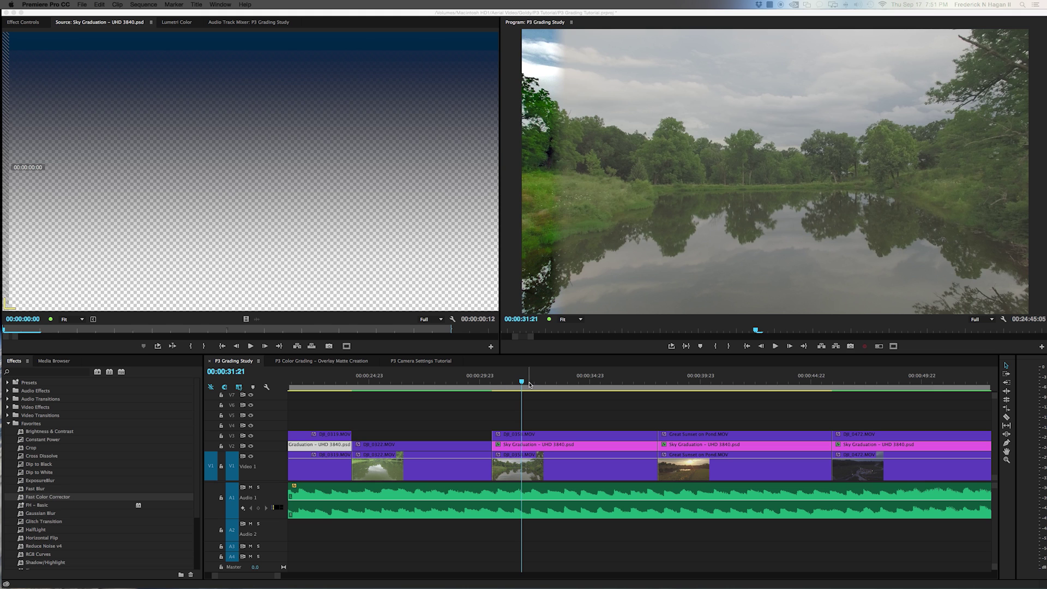
# Step: Mute Audio 1 and scrub to 00:00:36:21 in the pond clip
pyautogui.moveTo(528, 383); pyautogui.dragTo(533, 382)
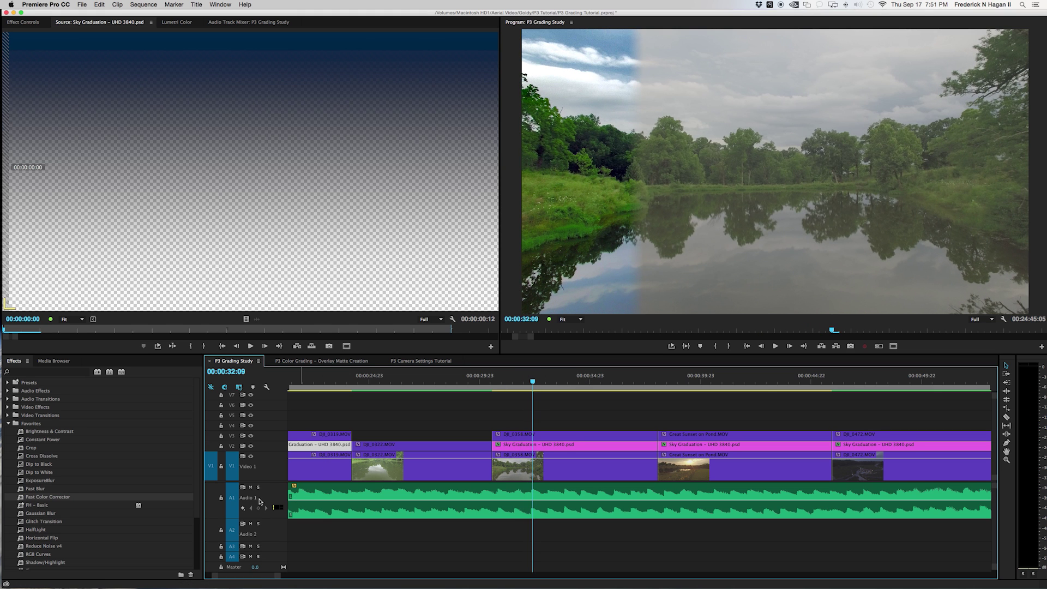
pyautogui.click(251, 487)
pyautogui.click(538, 378)
pyautogui.moveTo(540, 380); pyautogui.dragTo(634, 380)
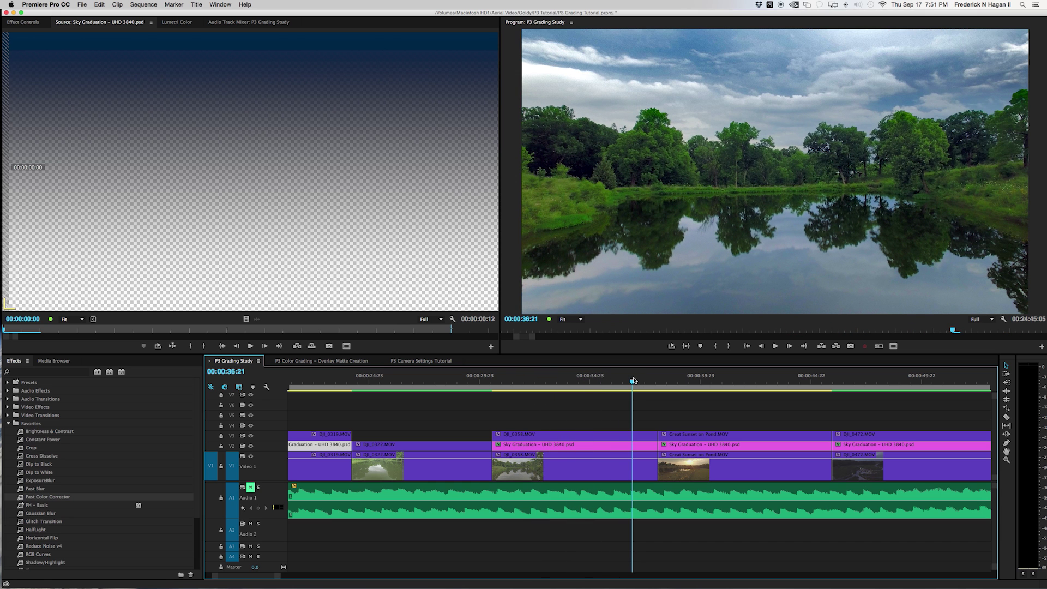
# Step: Toggle V2's track output to compare the pond sky with and without the overlay
pyautogui.click(565, 448)
pyautogui.click(251, 447)
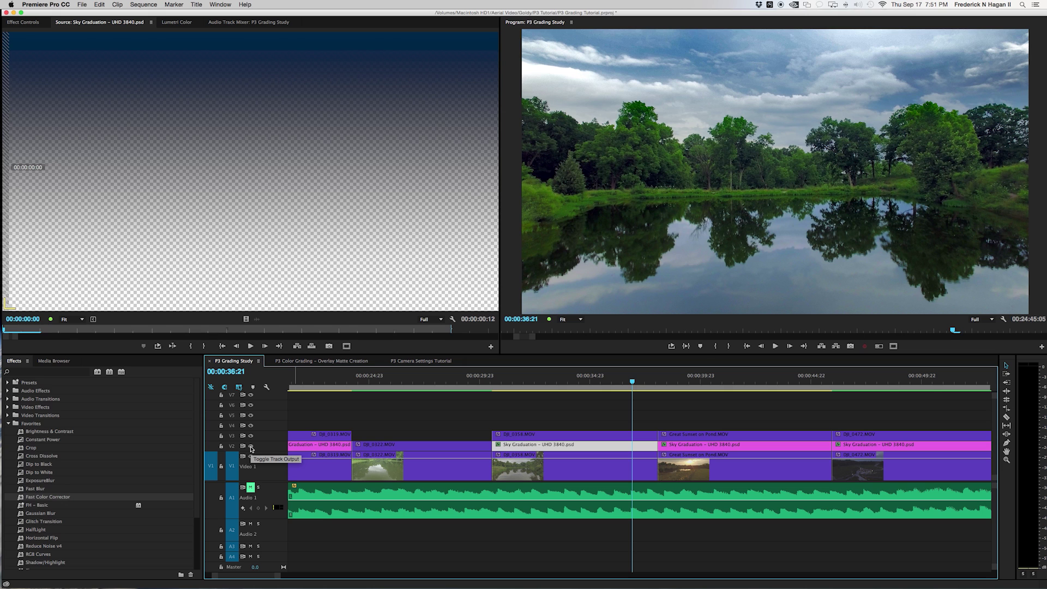
pyautogui.click(252, 447)
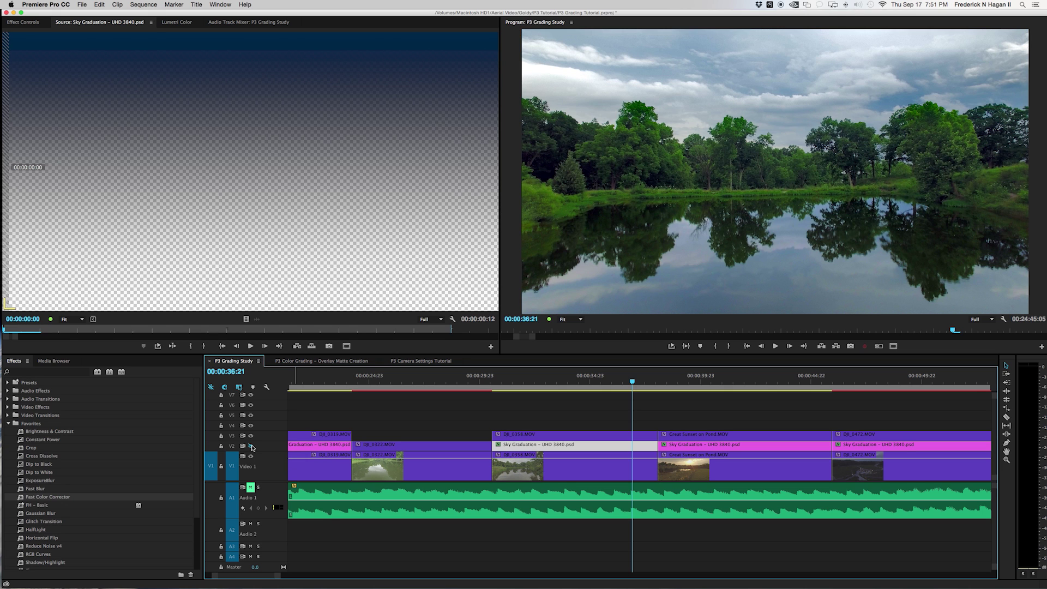
pyautogui.click(252, 447)
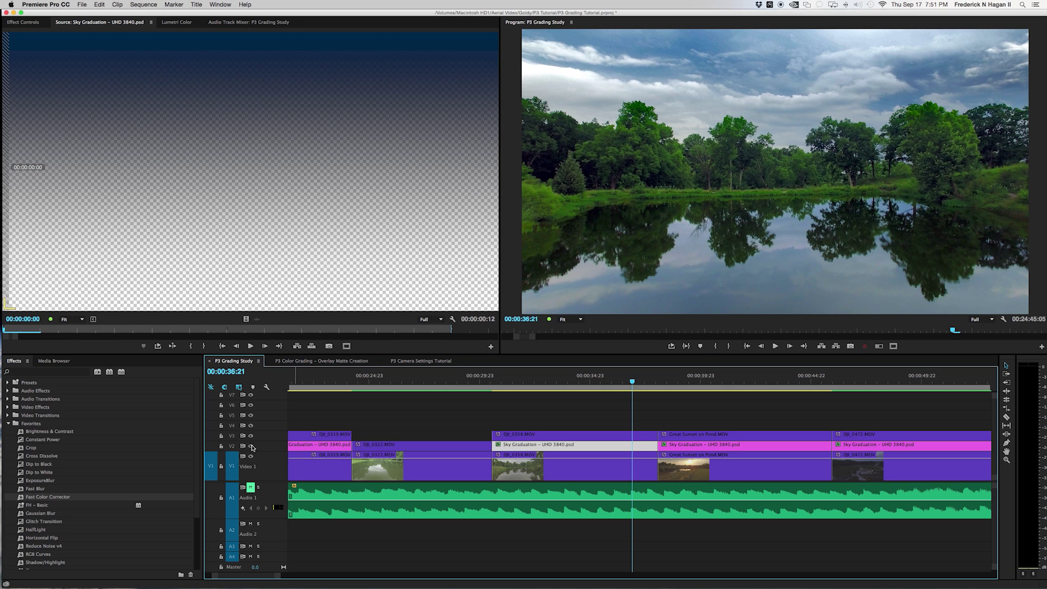
pyautogui.click(251, 447)
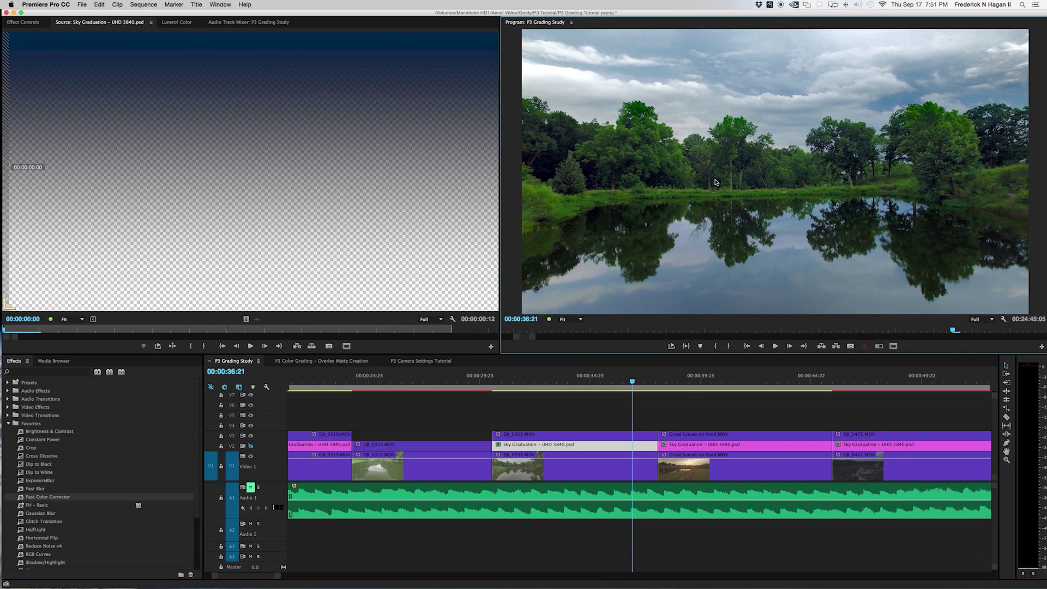
pyautogui.press('Right')
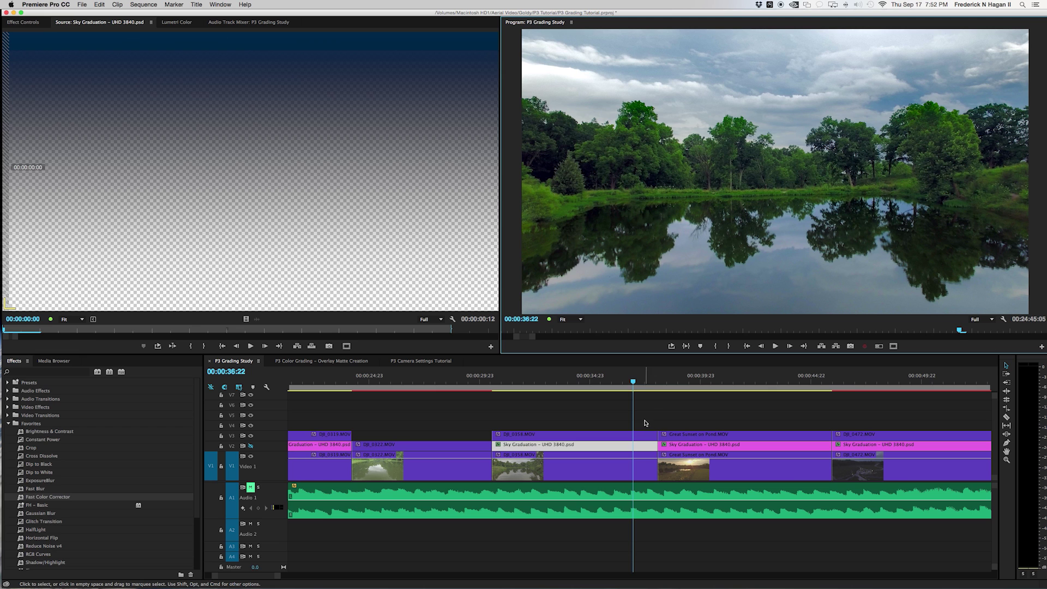
pyautogui.click(635, 382)
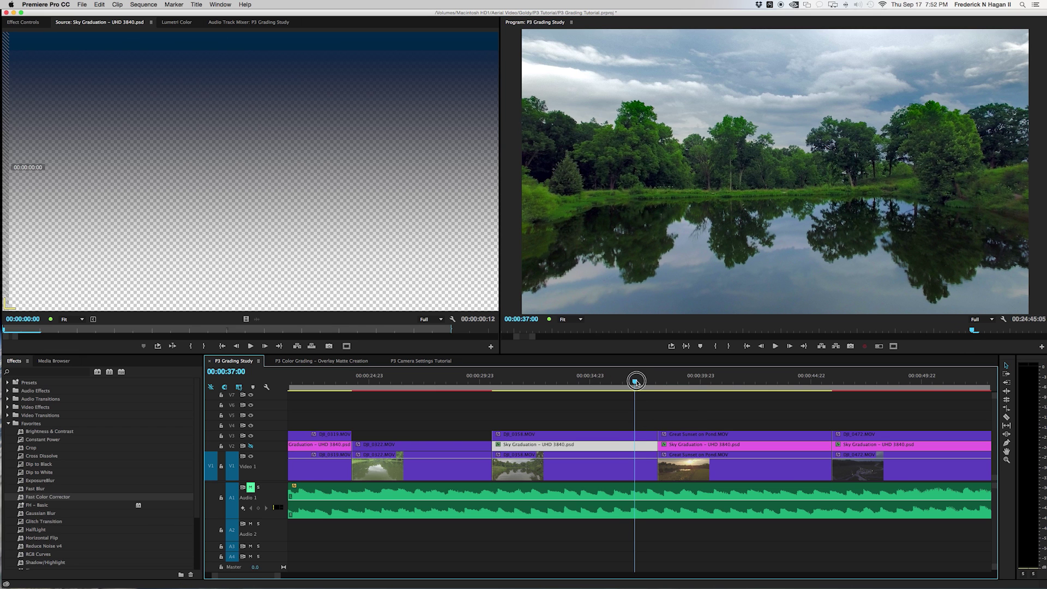
pyautogui.click(252, 446)
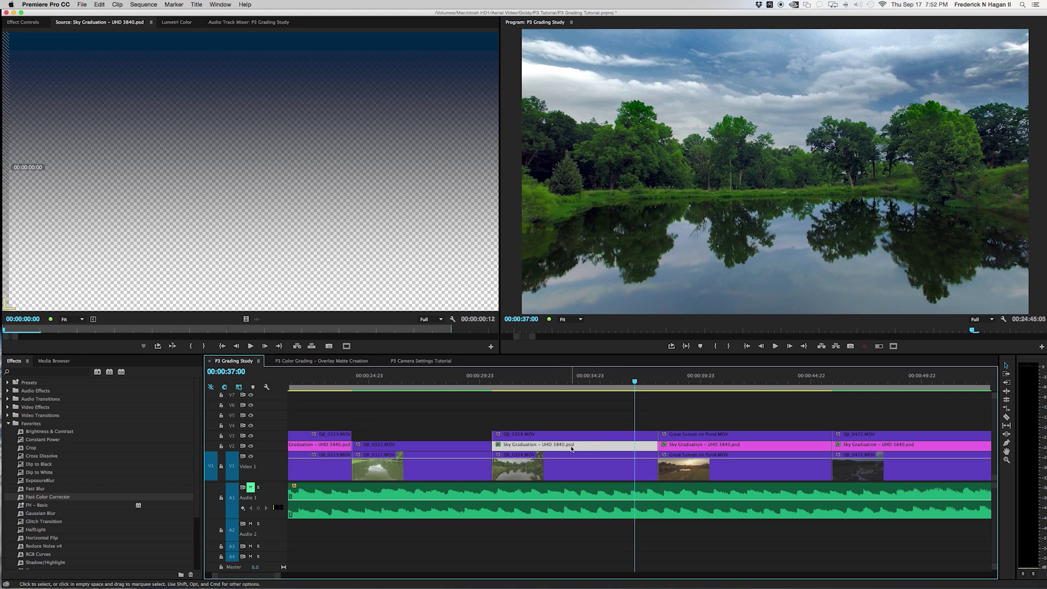
pyautogui.click(25, 23)
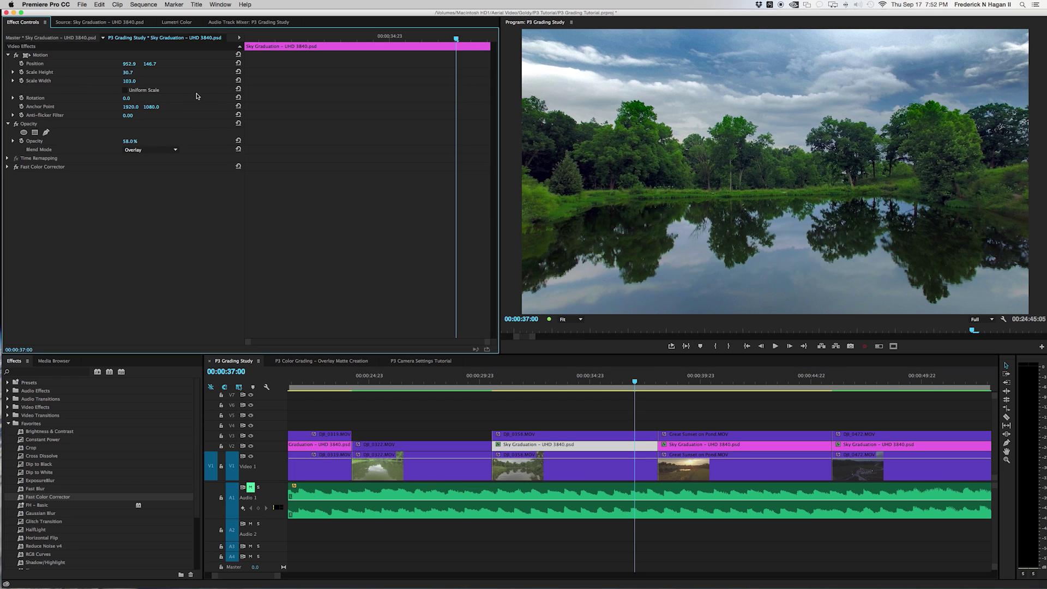
# Step: Try the sky matte at Normal blend mode and 100% opacity
pyautogui.click(22, 125)
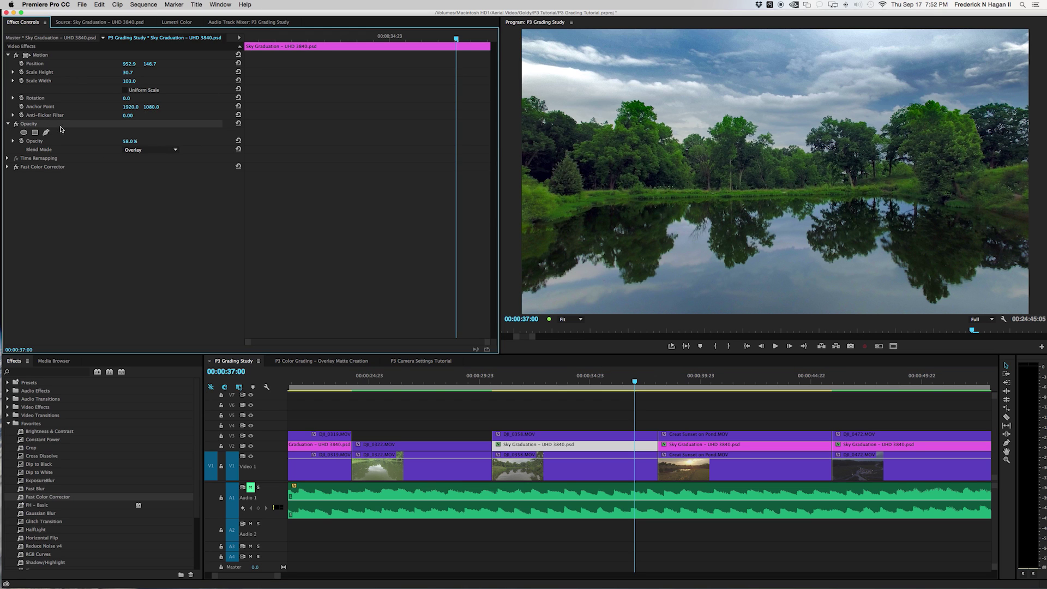
pyautogui.click(155, 151)
pyautogui.click(140, 157)
pyautogui.moveTo(135, 141); pyautogui.dragTo(180, 141)
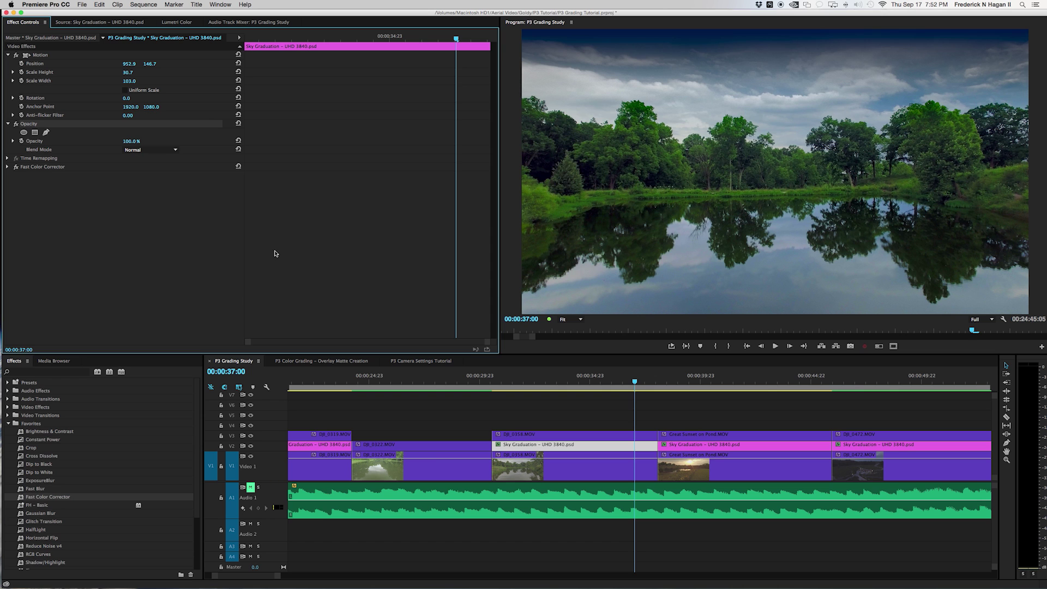
# Step: Switch the matte back to Overlay at 57% opacity and toggle V2 to compare
pyautogui.click(137, 150)
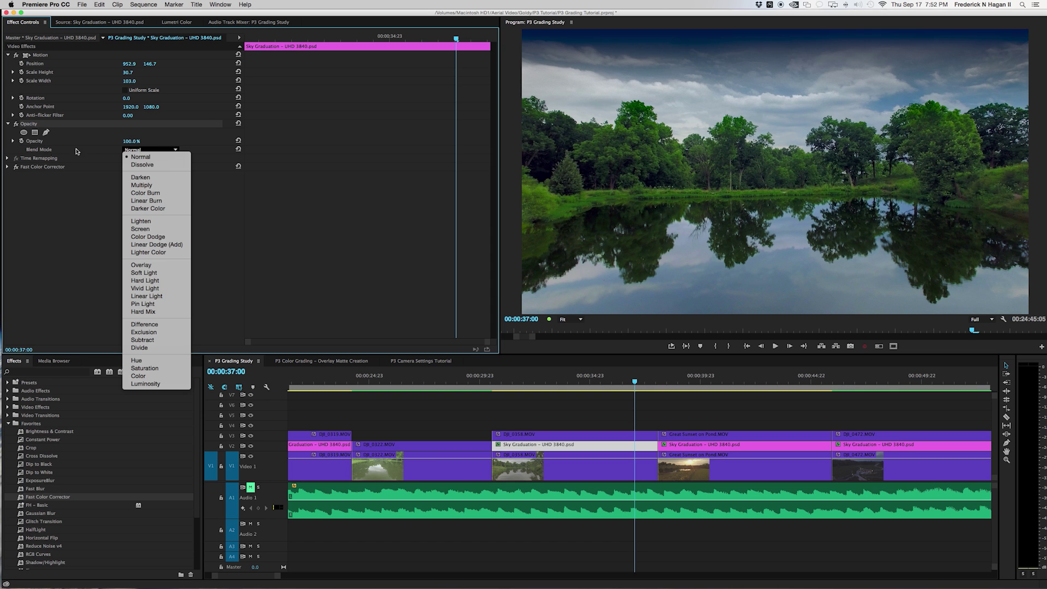
pyautogui.click(143, 267)
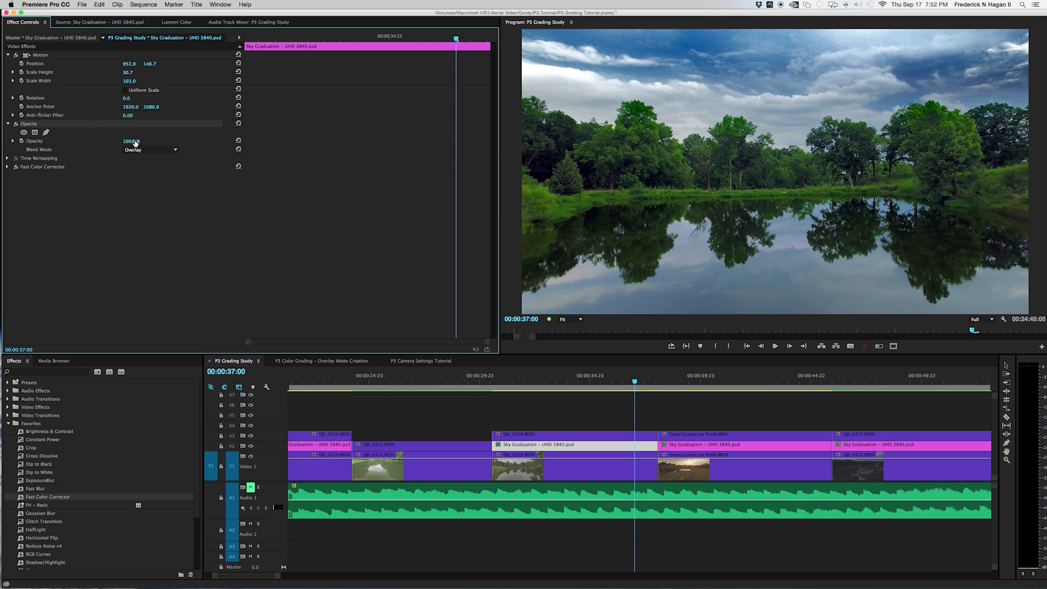
pyautogui.moveTo(135, 141); pyautogui.dragTo(120, 141)
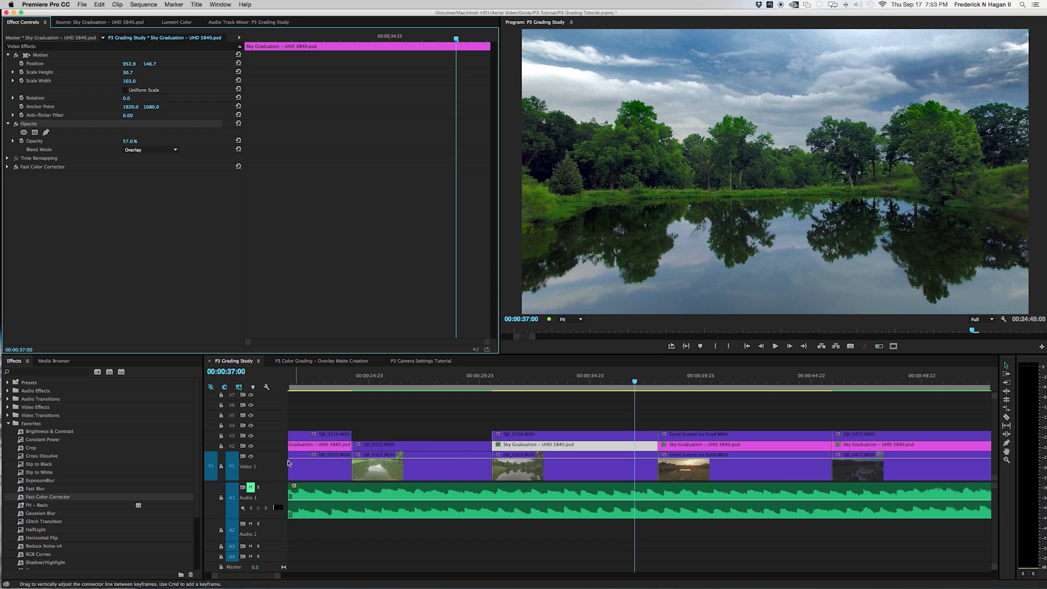
pyautogui.click(251, 446)
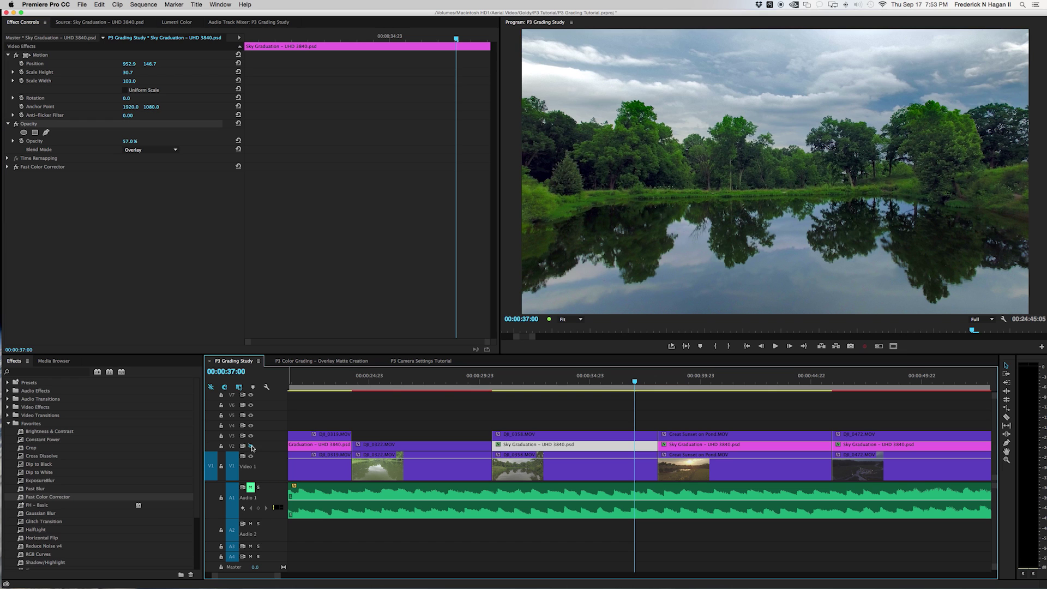
pyautogui.click(251, 446)
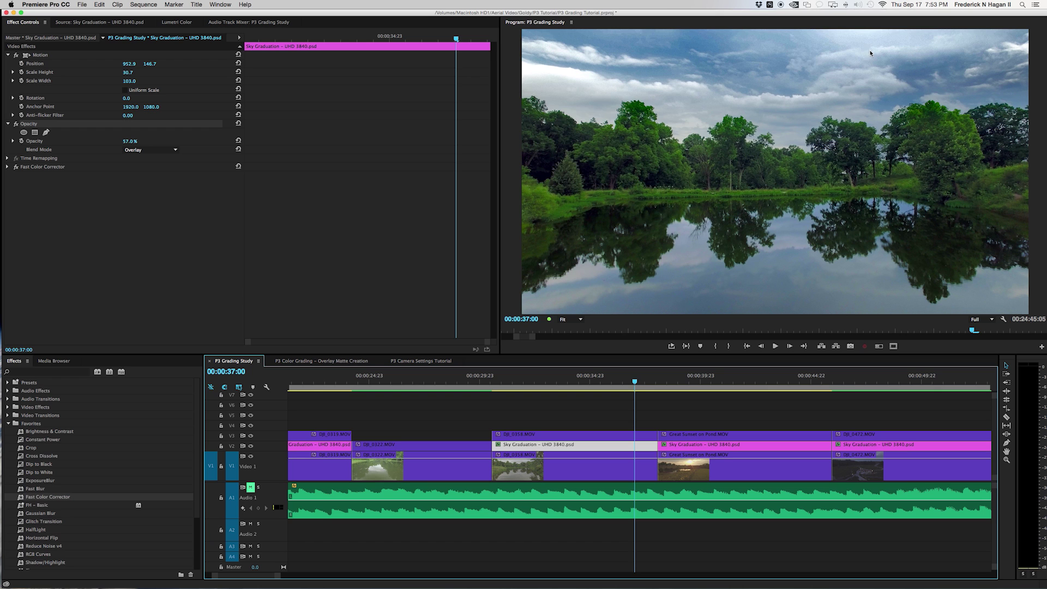
# Step: Move the playhead back to 00:00:35:22 to view the blue-tinted pond sky
pyautogui.click(841, 61)
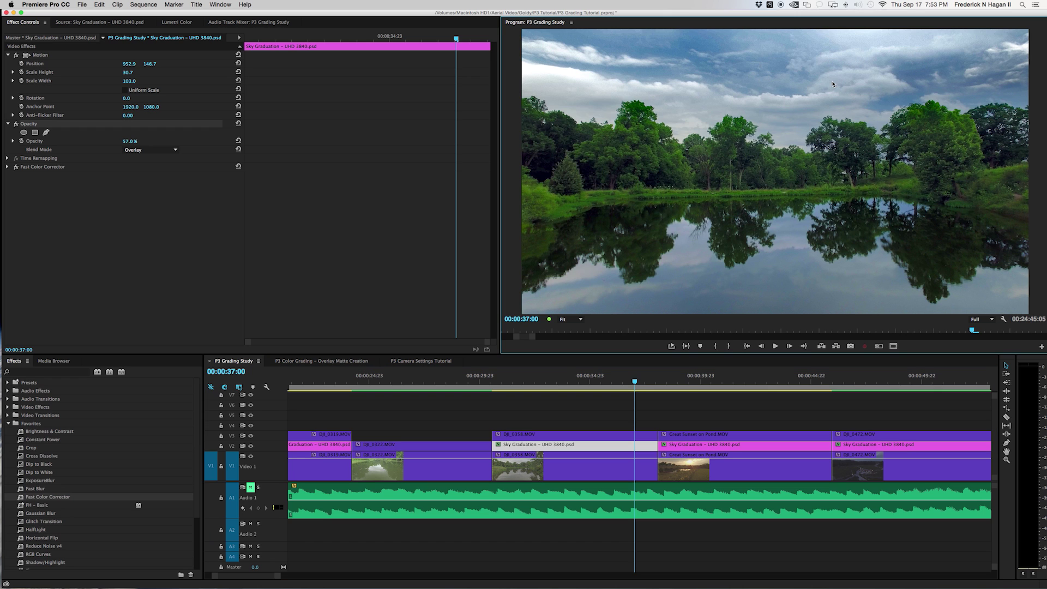
pyautogui.click(626, 64)
pyautogui.moveTo(634, 382)
pyautogui.mouseDown()
pyautogui.moveTo(614, 384)
pyautogui.moveTo(643, 384)
pyautogui.mouseUp()
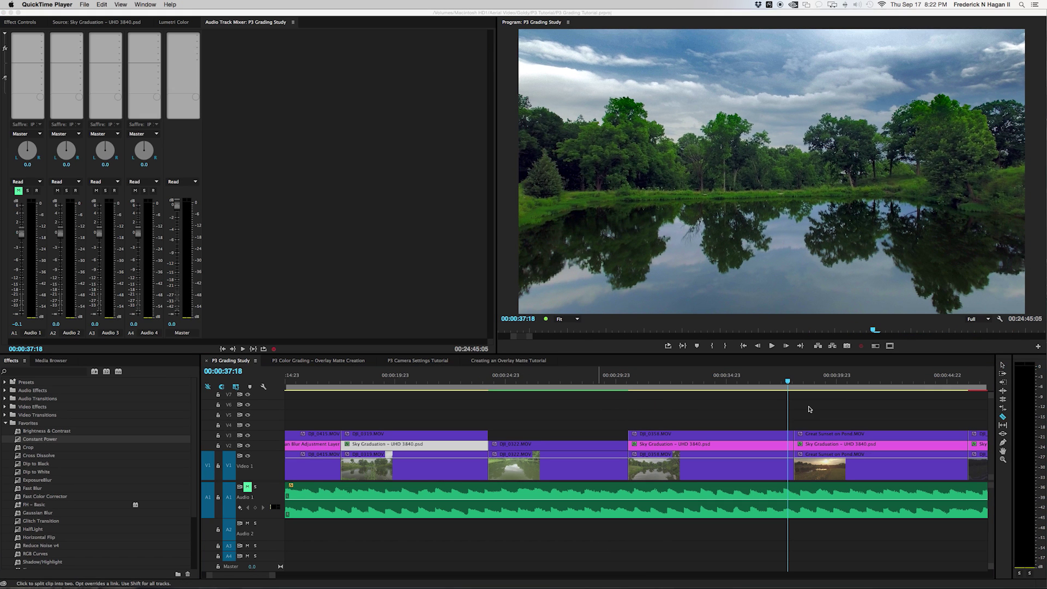
# Step: Select the later Sky Graduation clip on V2 and open it in the Source Monitor
pyautogui.click(751, 449)
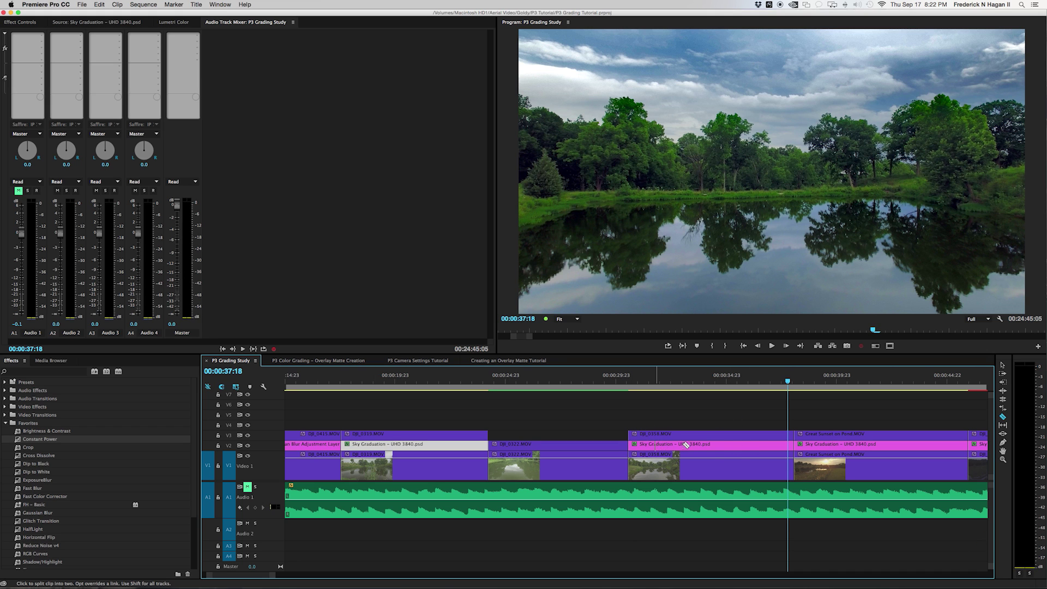
pyautogui.press('v')
pyautogui.click(742, 450)
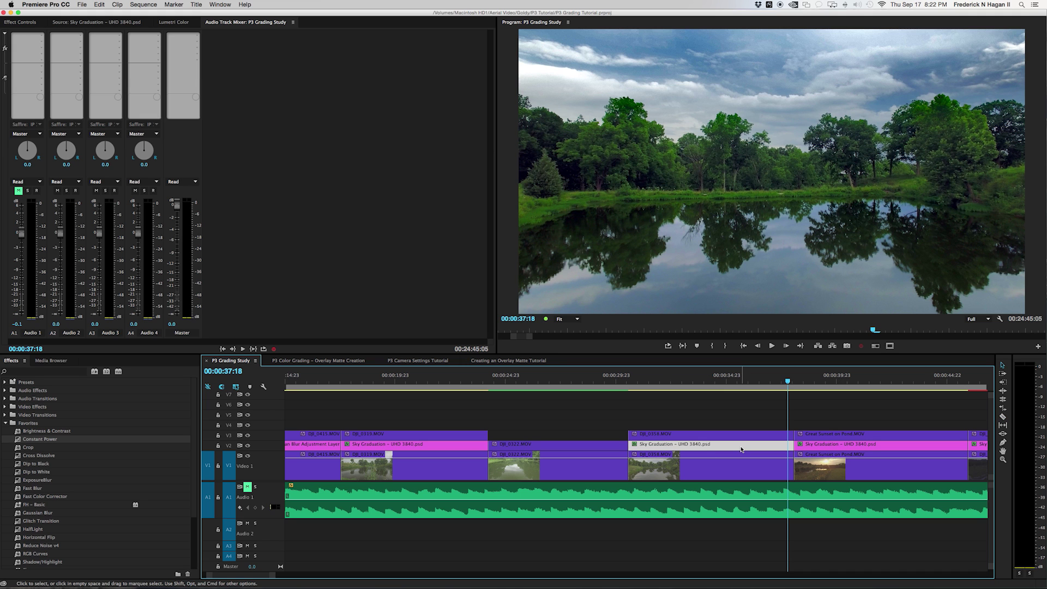
pyautogui.doubleClick(742, 449)
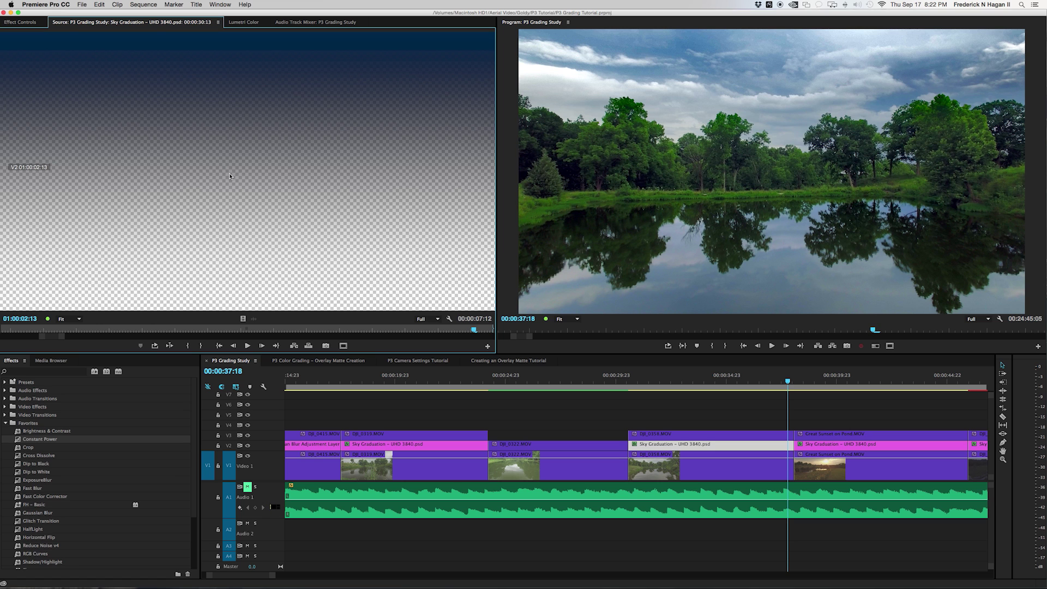
pyautogui.click(704, 444)
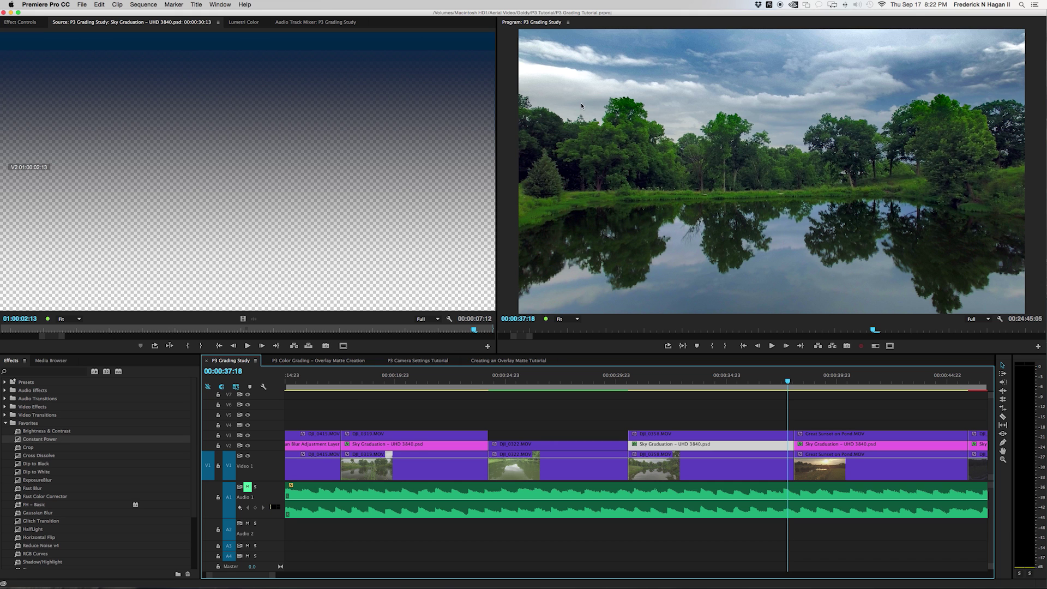
pyautogui.click(23, 23)
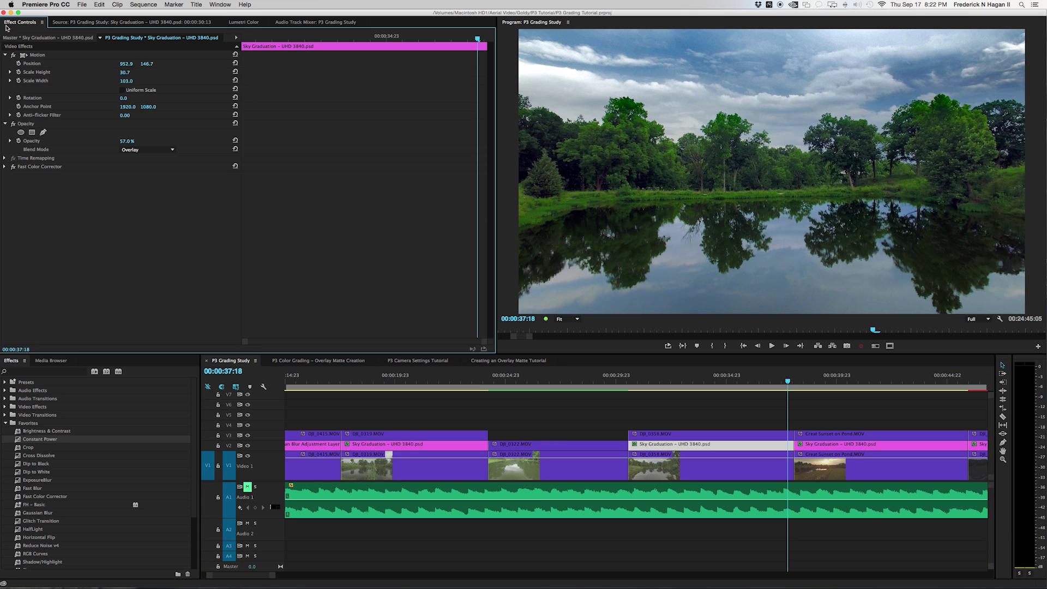
# Step: Drag the Sky Graduation matte lower in the Program Monitor to position 945.2, 284.8
pyautogui.click(734, 446)
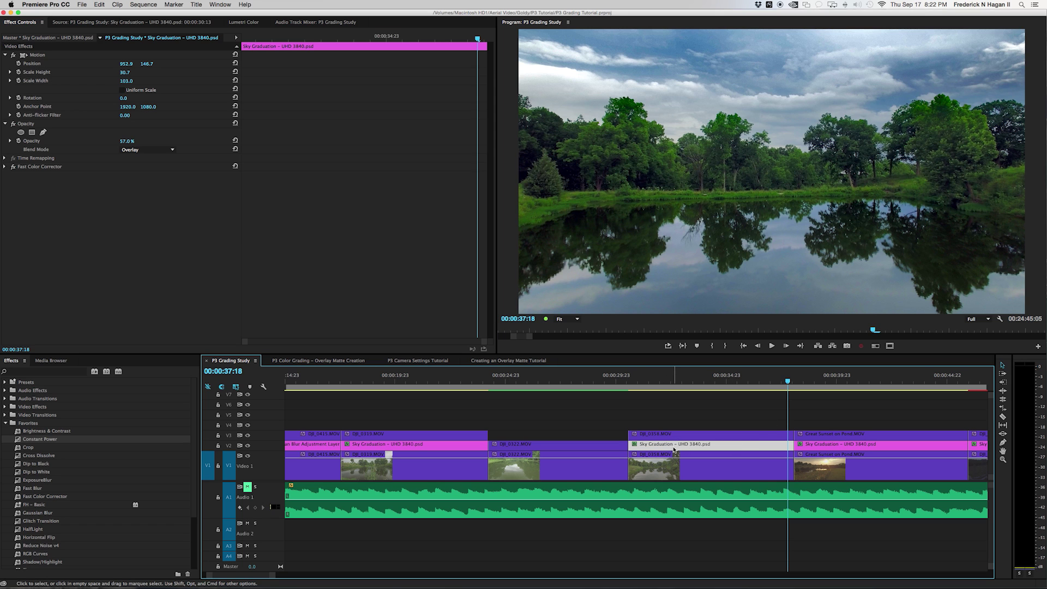
pyautogui.click(43, 56)
pyautogui.click(43, 56)
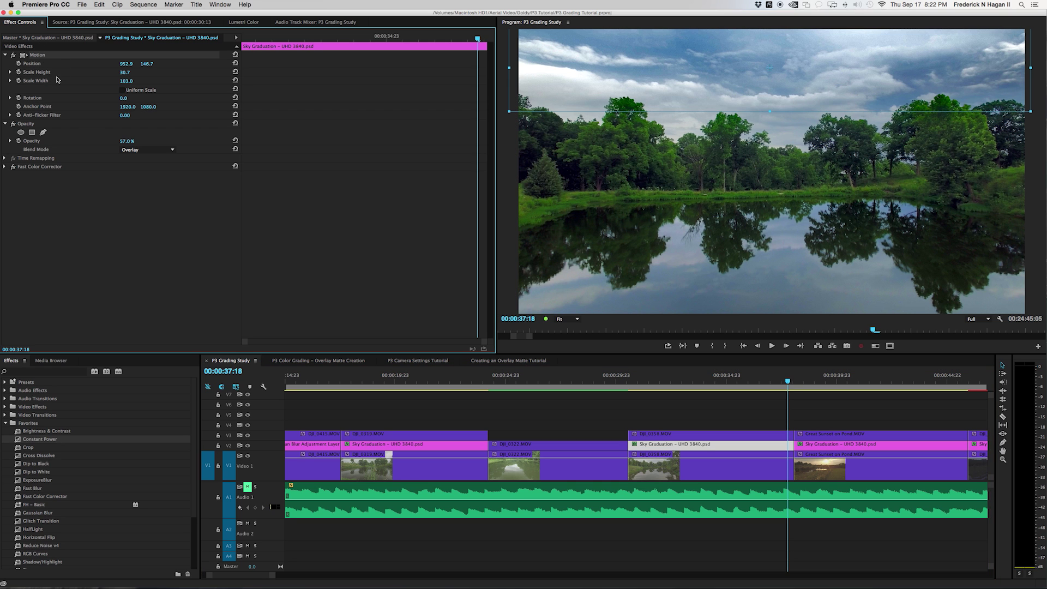
pyautogui.click(110, 83)
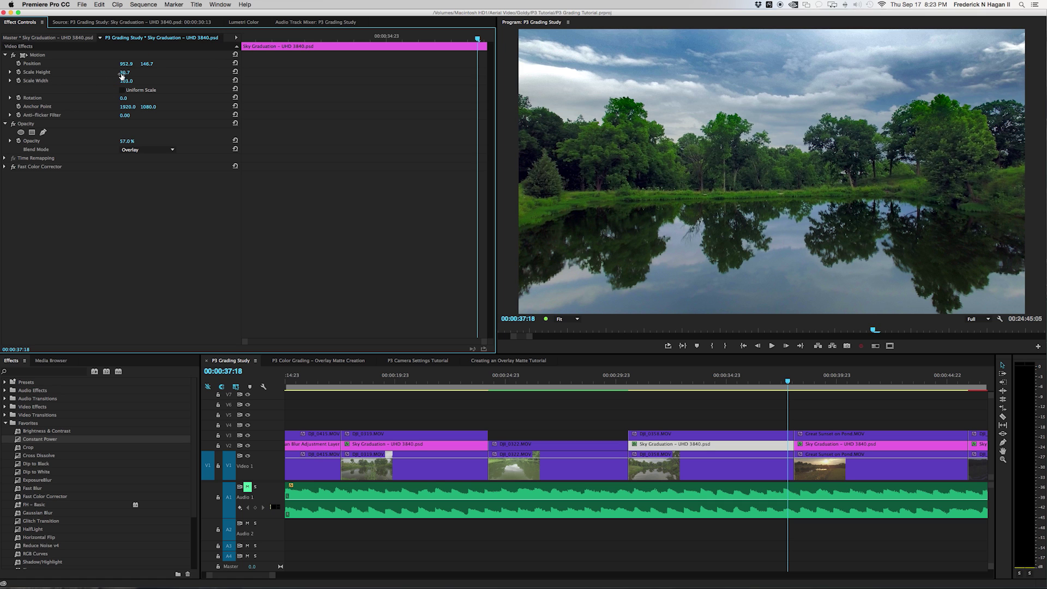
pyautogui.click(40, 56)
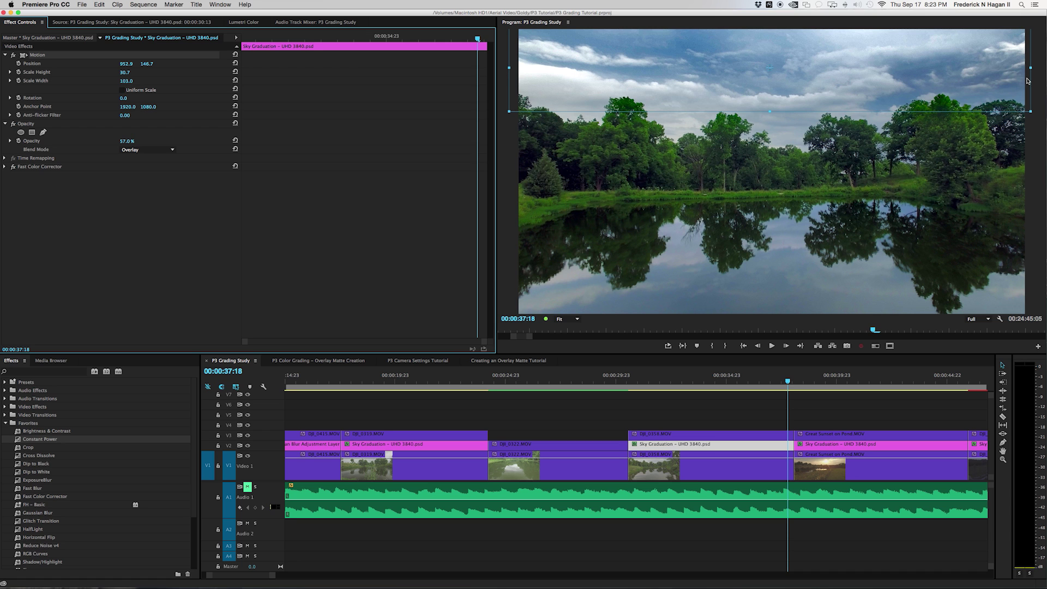
pyautogui.moveTo(629, 70)
pyautogui.mouseDown()
pyautogui.moveTo(645, 70)
pyautogui.moveTo(640, 80)
pyautogui.mouseUp()
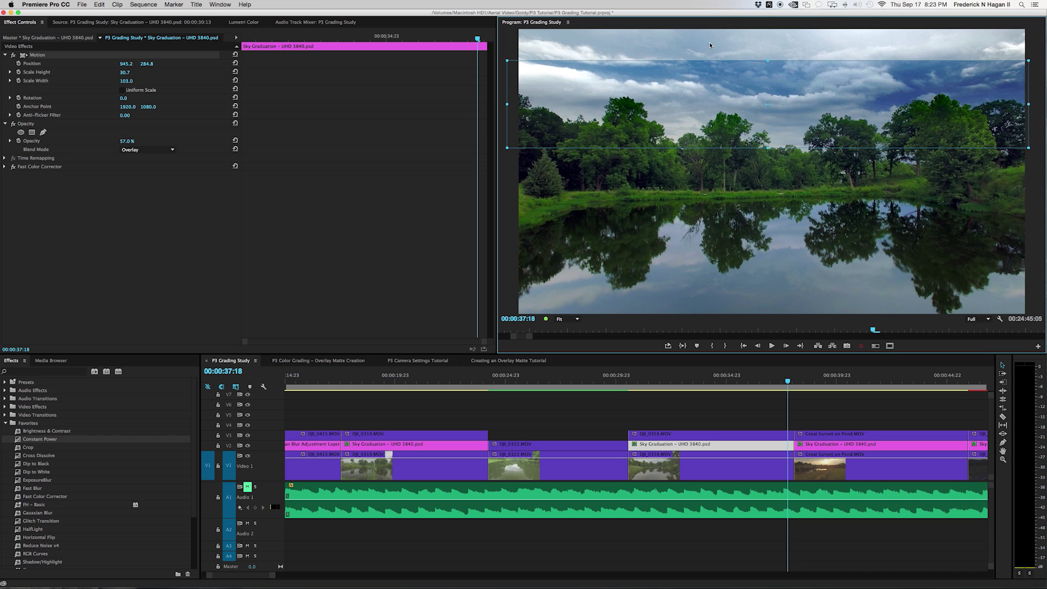
pyautogui.click(704, 434)
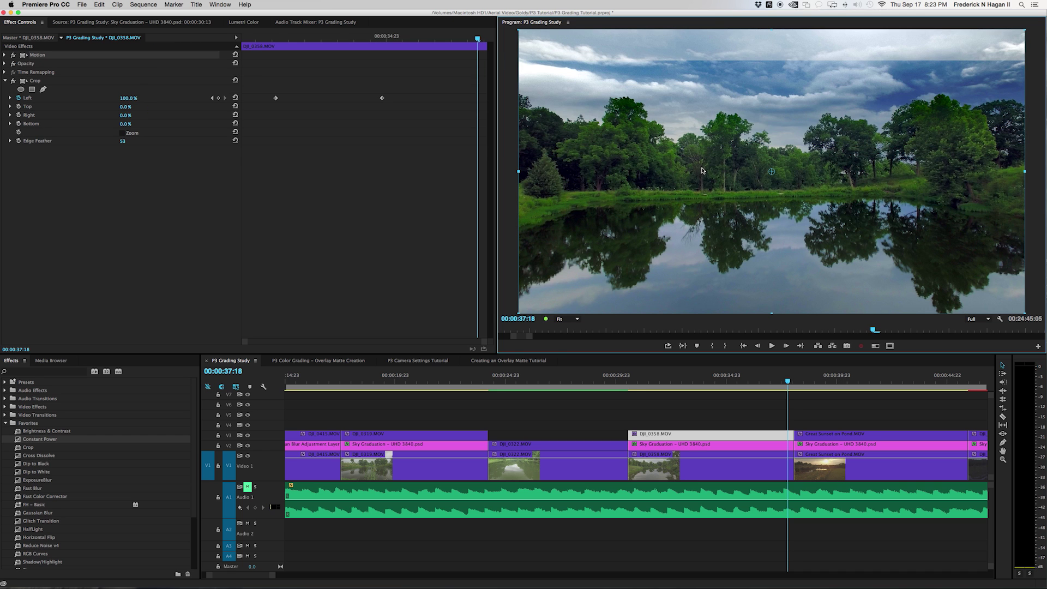
pyautogui.click(36, 55)
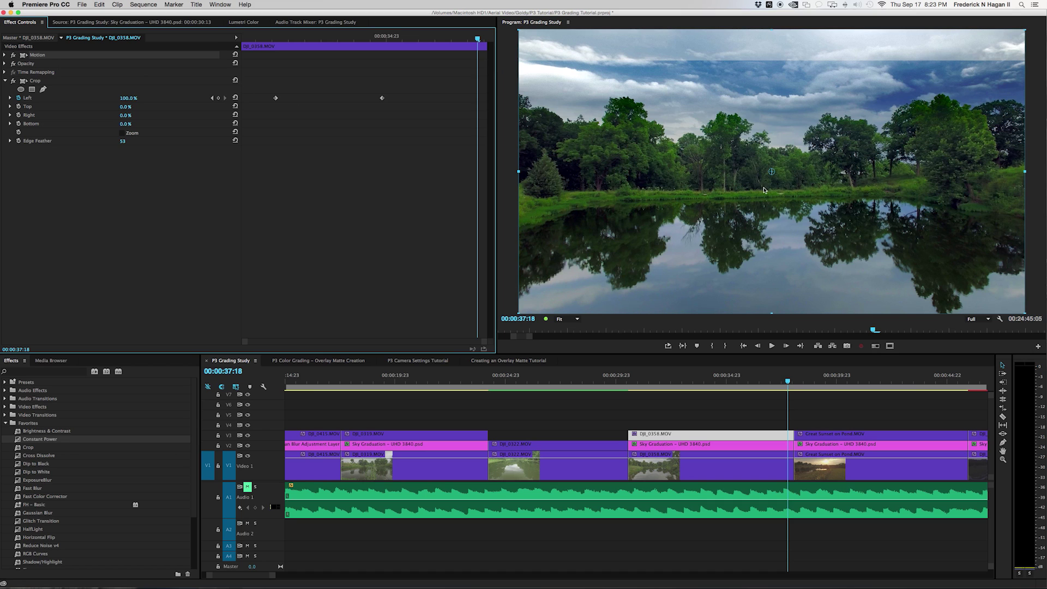
pyautogui.click(726, 443)
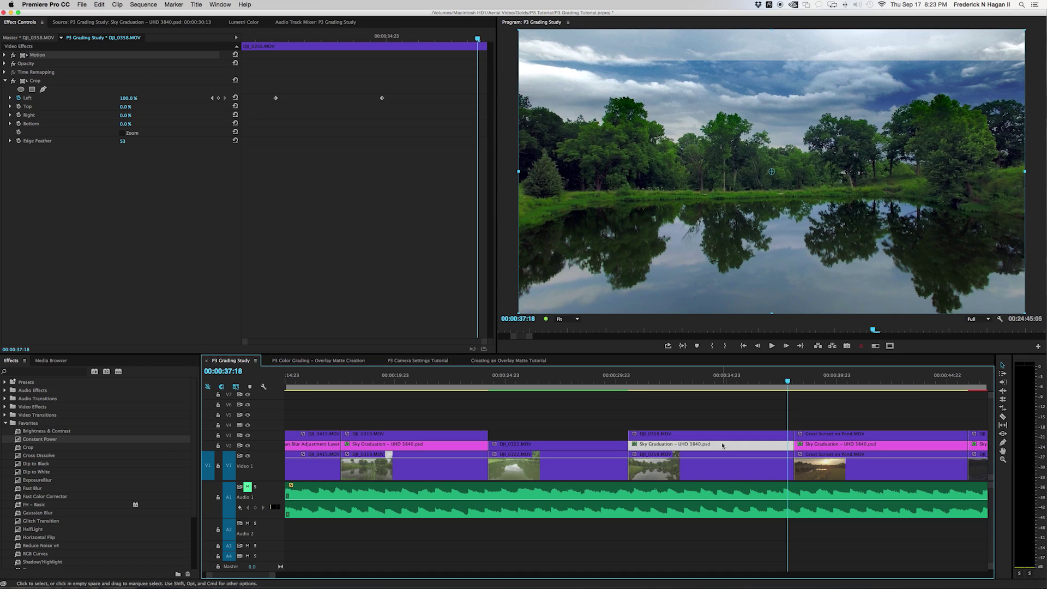
# Step: Step two frames ahead, move the matte to Y 301.8 and scale its height to 67.7
pyautogui.click(47, 55)
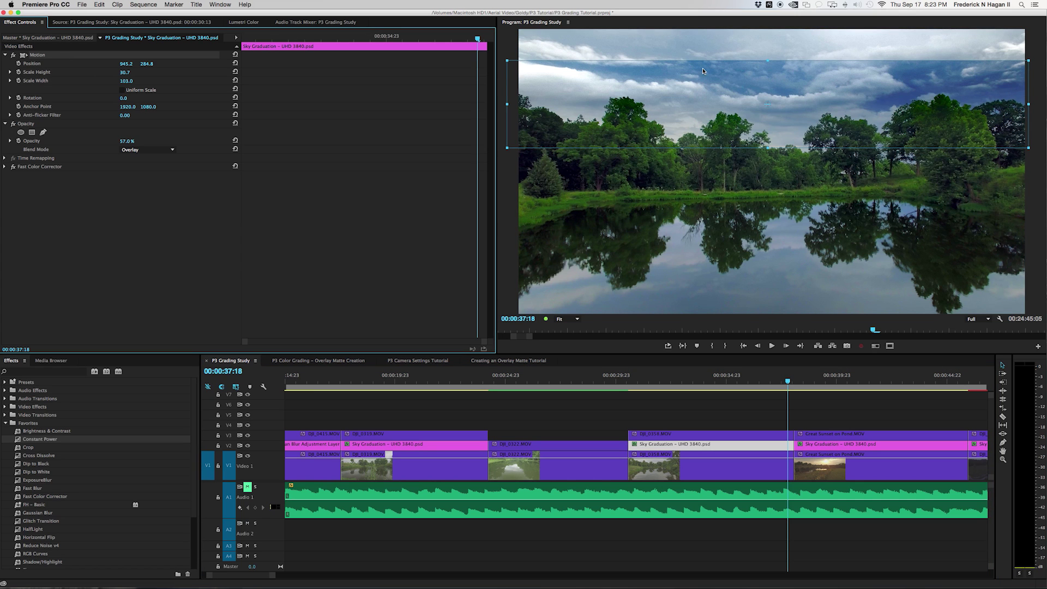
pyautogui.press('Right')
pyautogui.press('Right')
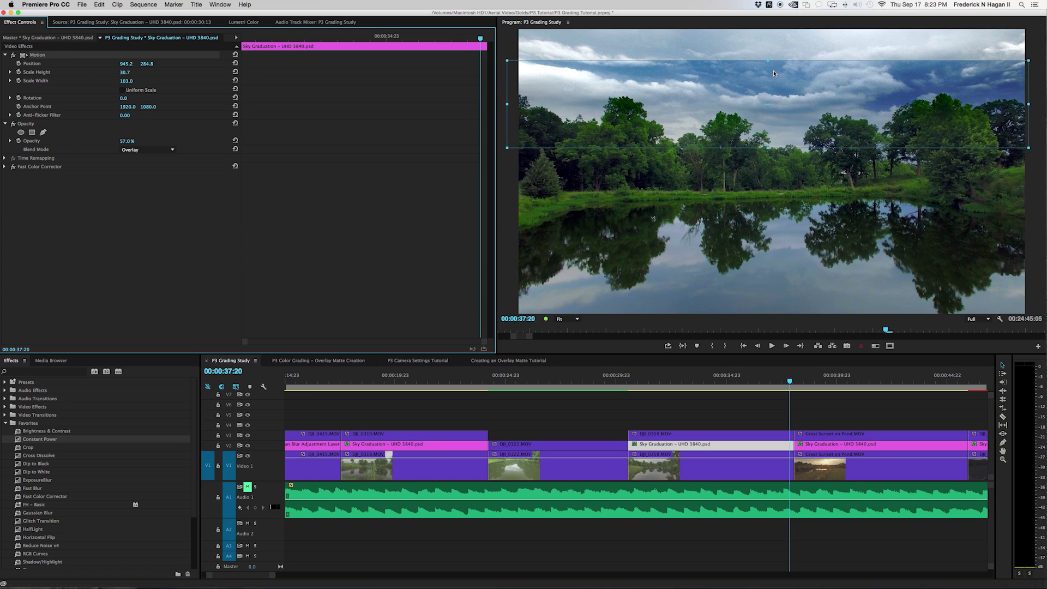
pyautogui.moveTo(768, 72); pyautogui.dragTo(768, 73)
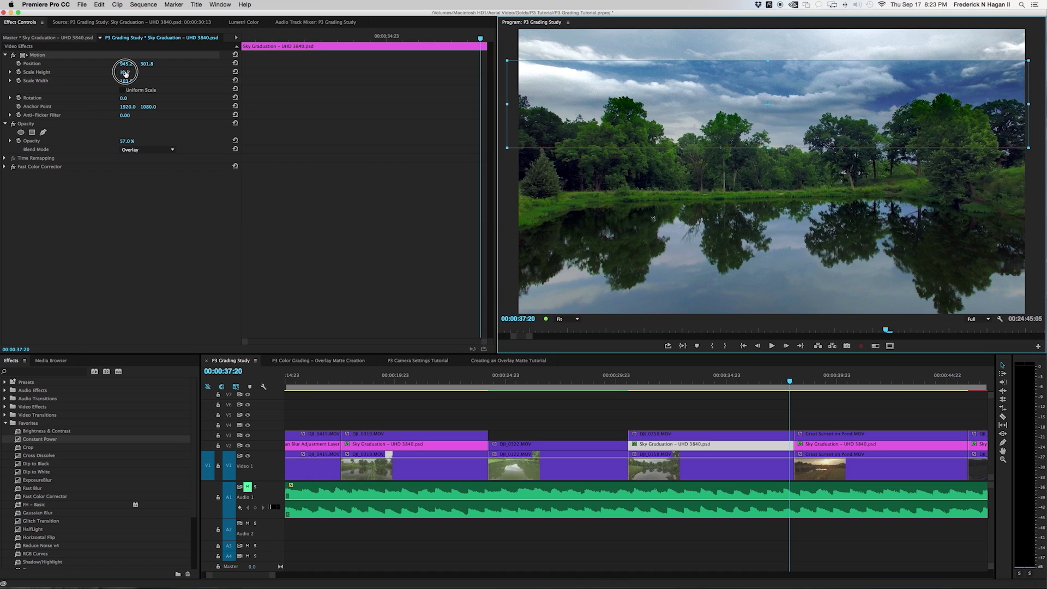
pyautogui.moveTo(126, 72); pyautogui.dragTo(145, 72)
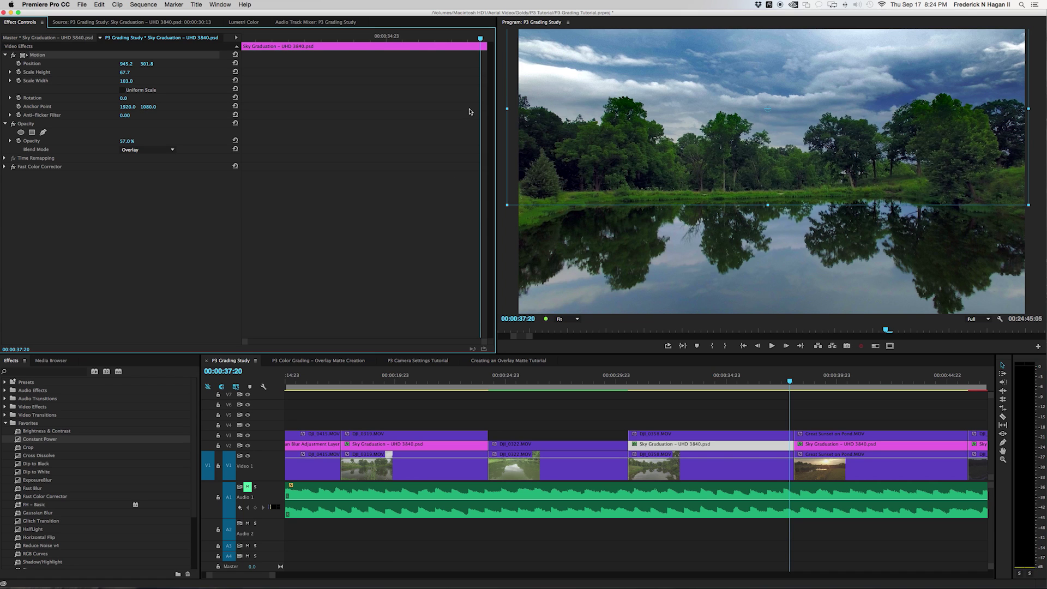
# Step: Reduce the Sky Graduation overlay's Scale Height and nudge it up in the Program Monitor
pyautogui.click(68, 82)
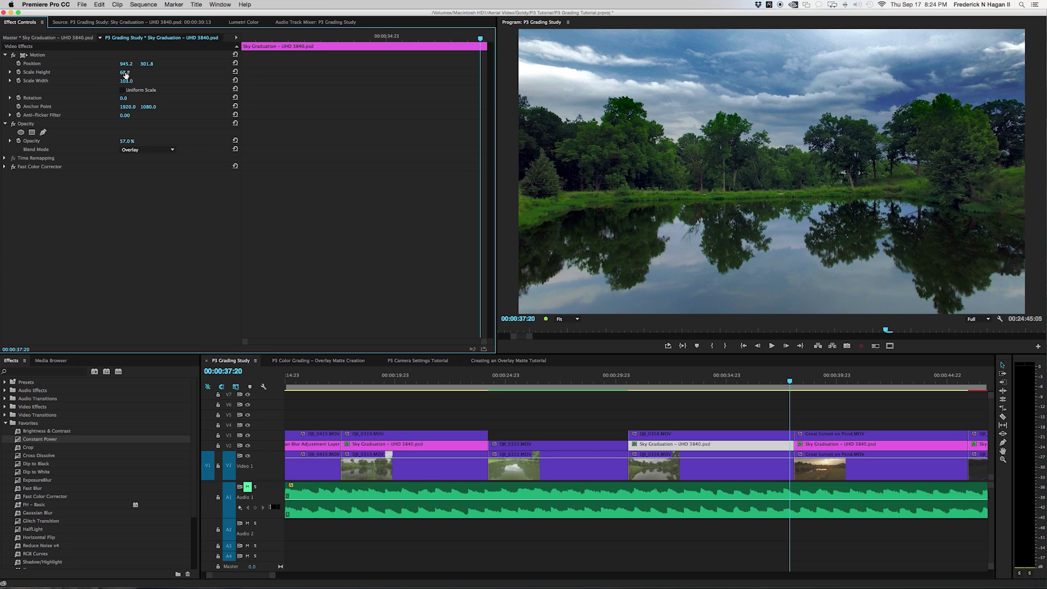
pyautogui.moveTo(124, 72); pyautogui.dragTo(102, 72)
pyautogui.click(41, 56)
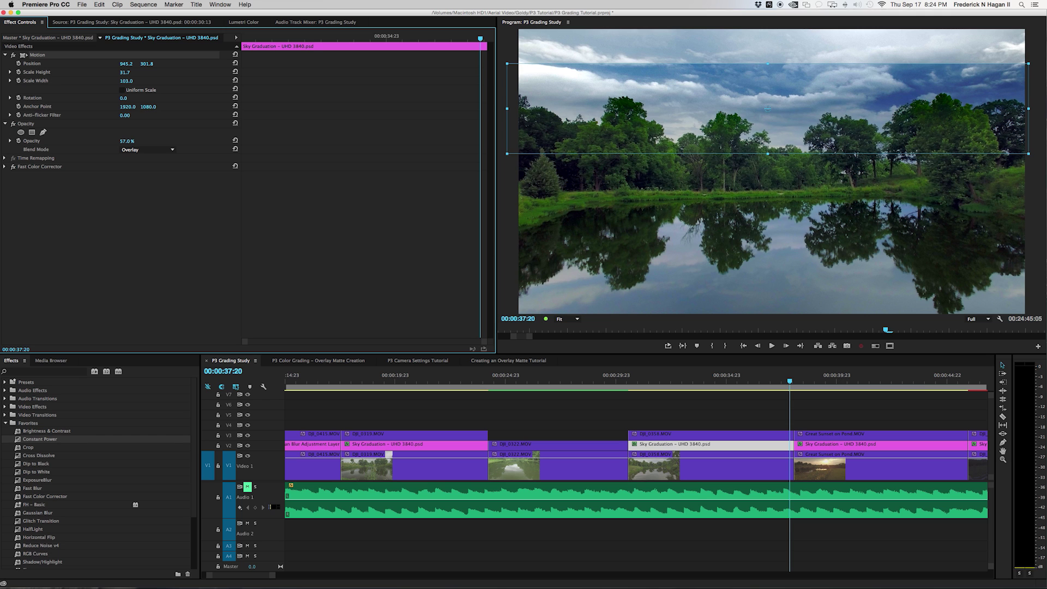
pyautogui.moveTo(711, 78); pyautogui.dragTo(714, 38)
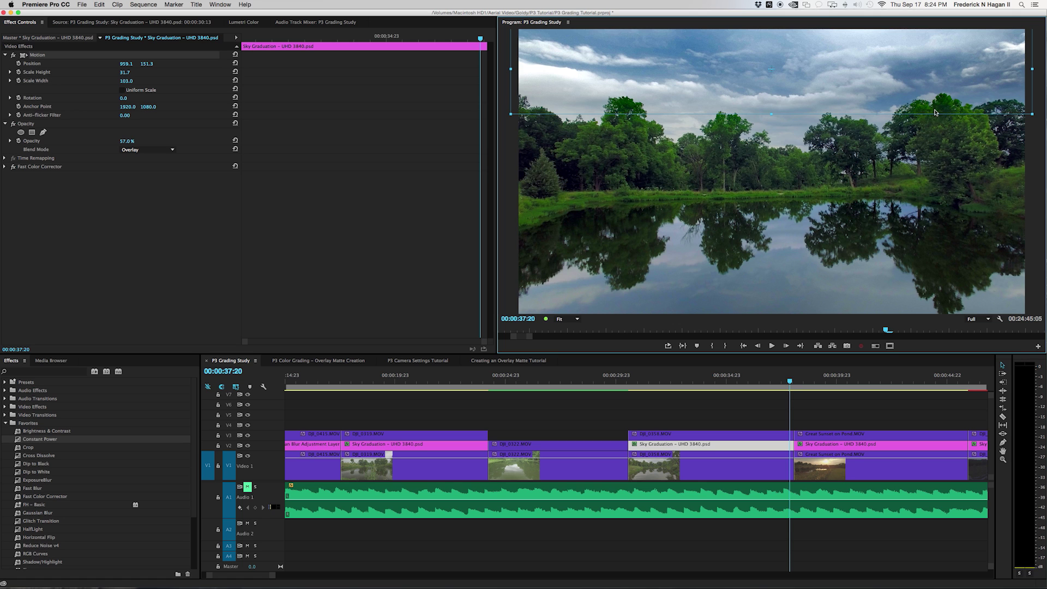
# Step: Thin the overlay from 31.7 to 29.7 height and raise it higher over the sky
pyautogui.click(133, 73)
pyautogui.moveTo(132, 72)
pyautogui.mouseDown()
pyautogui.moveTo(114, 72)
pyautogui.moveTo(125, 73)
pyautogui.mouseUp()
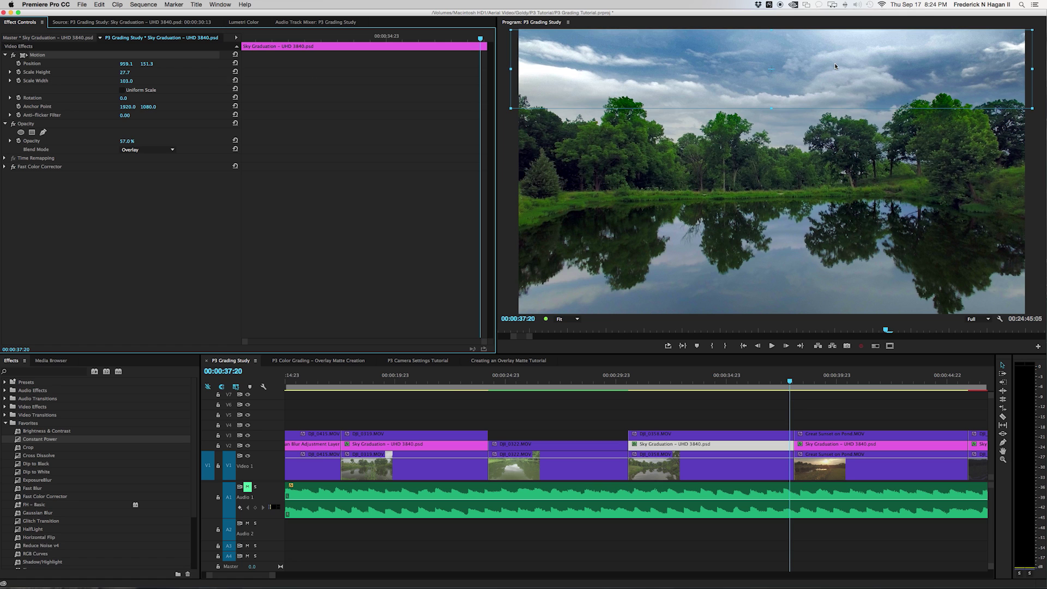
pyautogui.moveTo(835, 63); pyautogui.dragTo(835, 60)
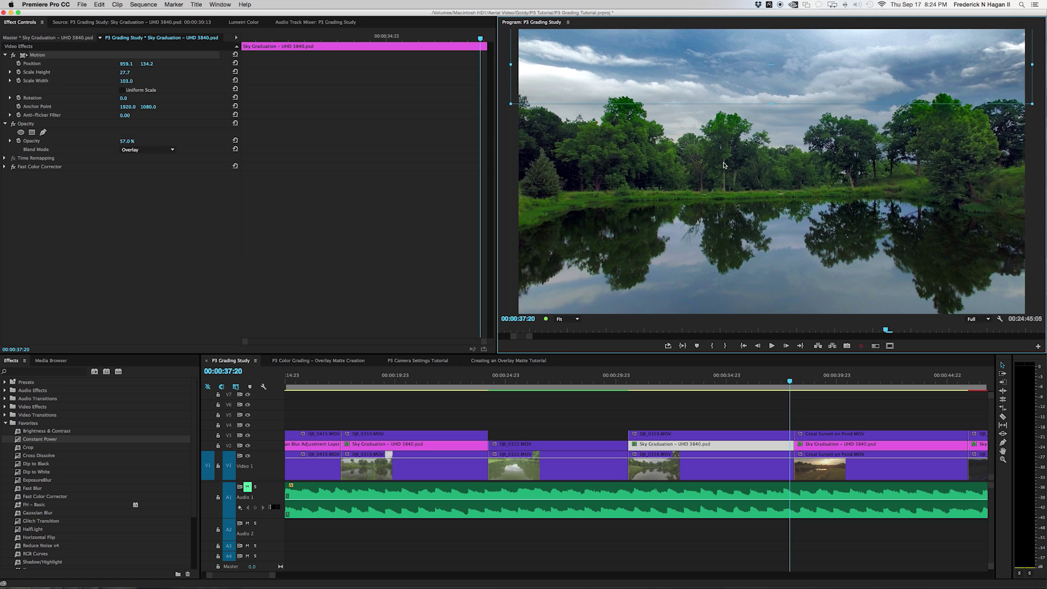
pyautogui.click(427, 323)
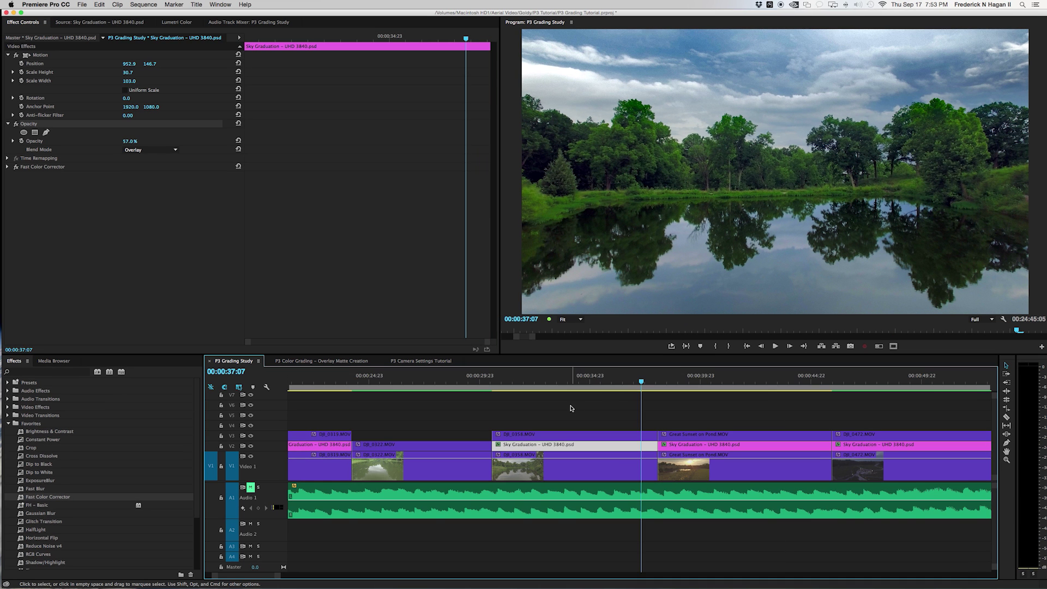
pyautogui.hscroll(5, 573, 408)
# Step: Move the playhead onto the Great Sunset on Pond clip near 00:00:45:01 and play it
pyautogui.hscroll(2, 573, 408)
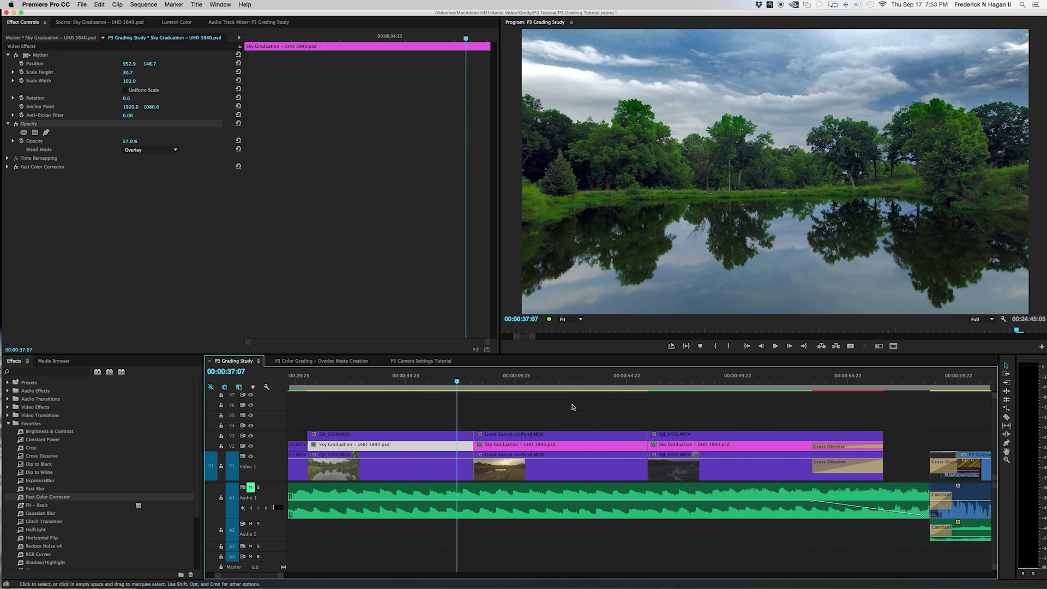
pyautogui.click(614, 382)
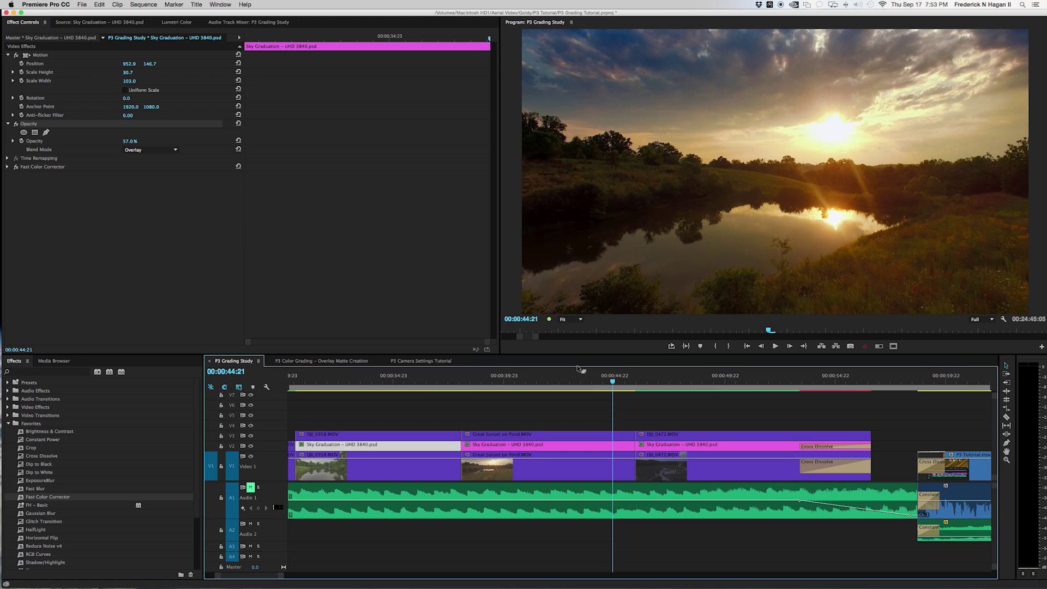
pyautogui.click(629, 133)
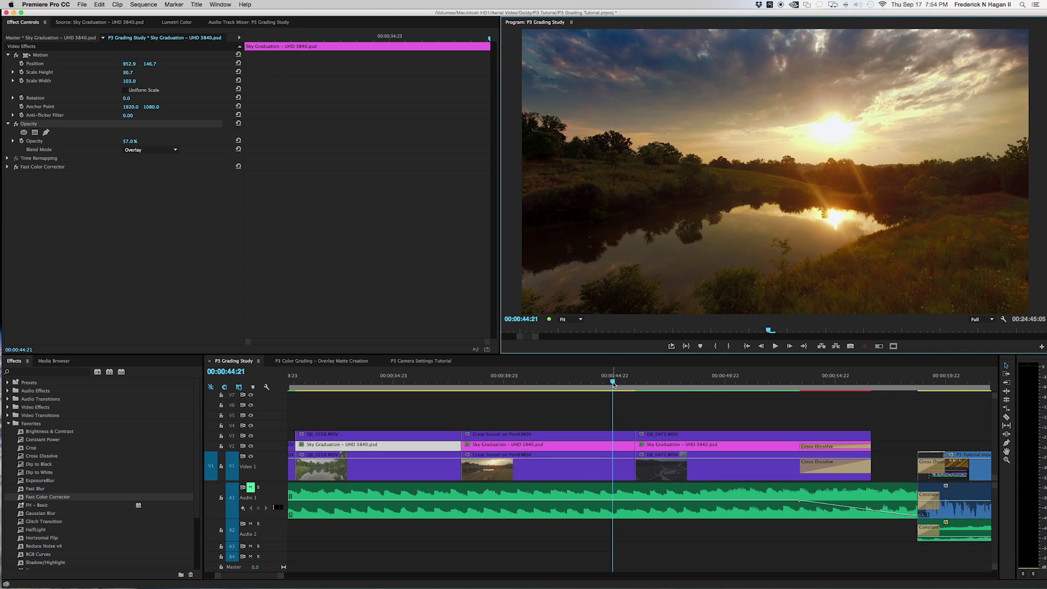
pyautogui.moveTo(614, 384); pyautogui.dragTo(617, 382)
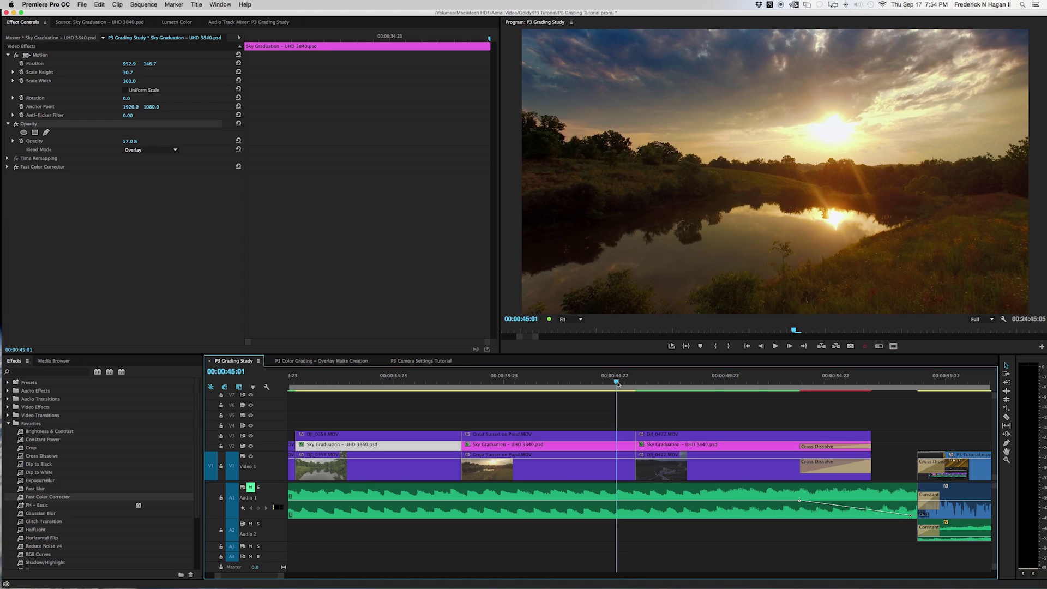
pyautogui.scroll(2, 617, 383)
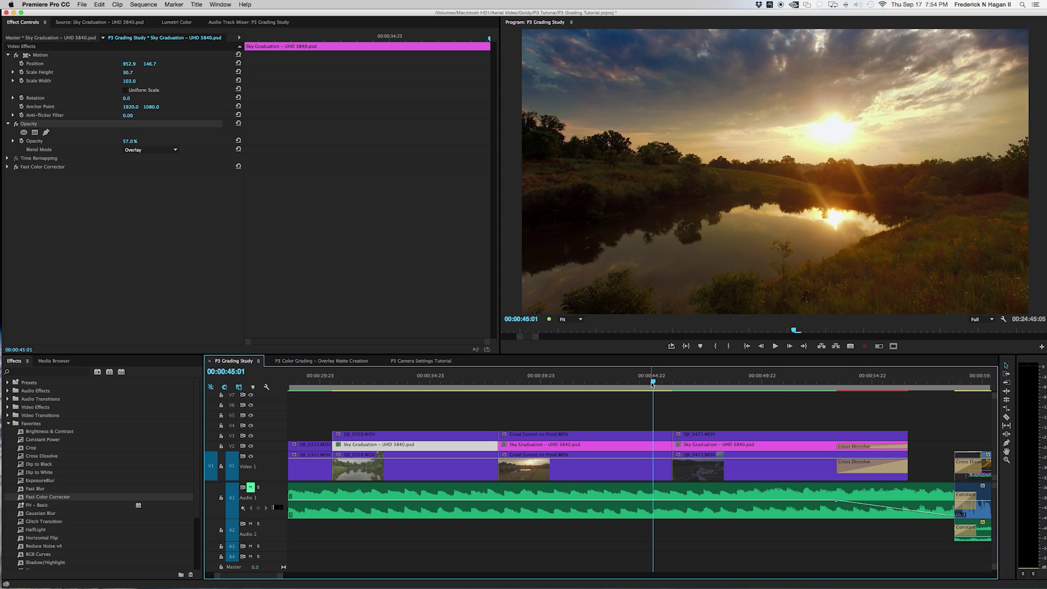
pyautogui.press('space')
pyautogui.hscroll(2, 651, 392)
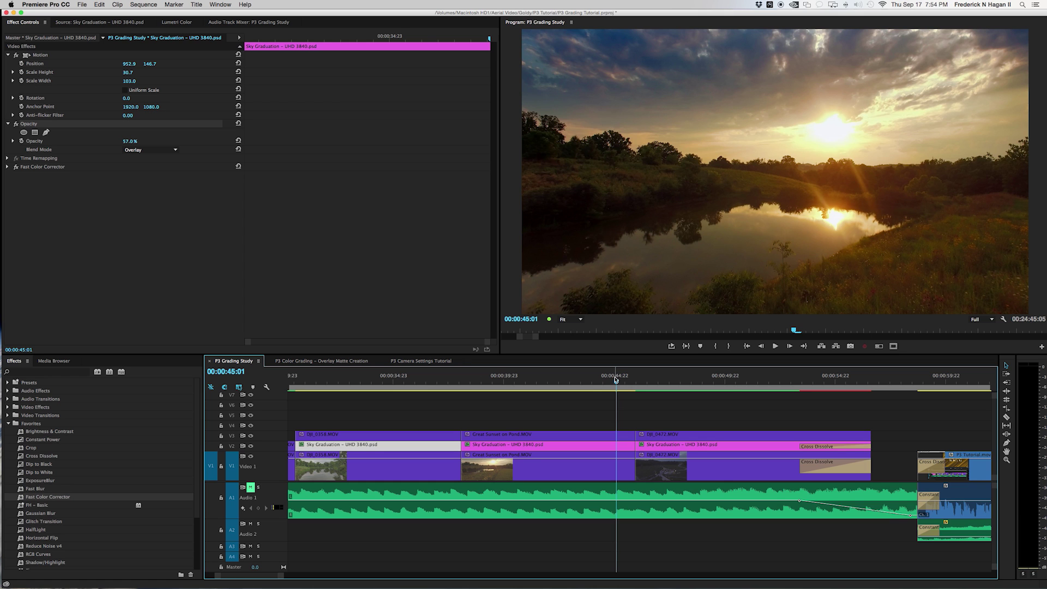
pyautogui.moveTo(615, 379); pyautogui.dragTo(619, 381)
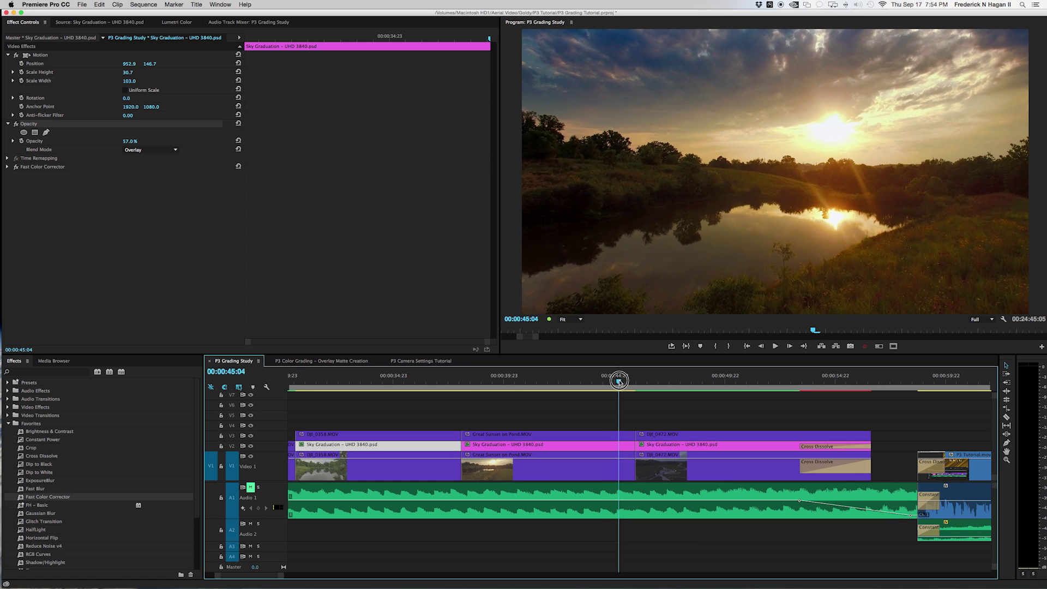
# Step: Select the sunset clip's Sky Graduation overlay and toggle the V2 track off and on to compare
pyautogui.click(566, 452)
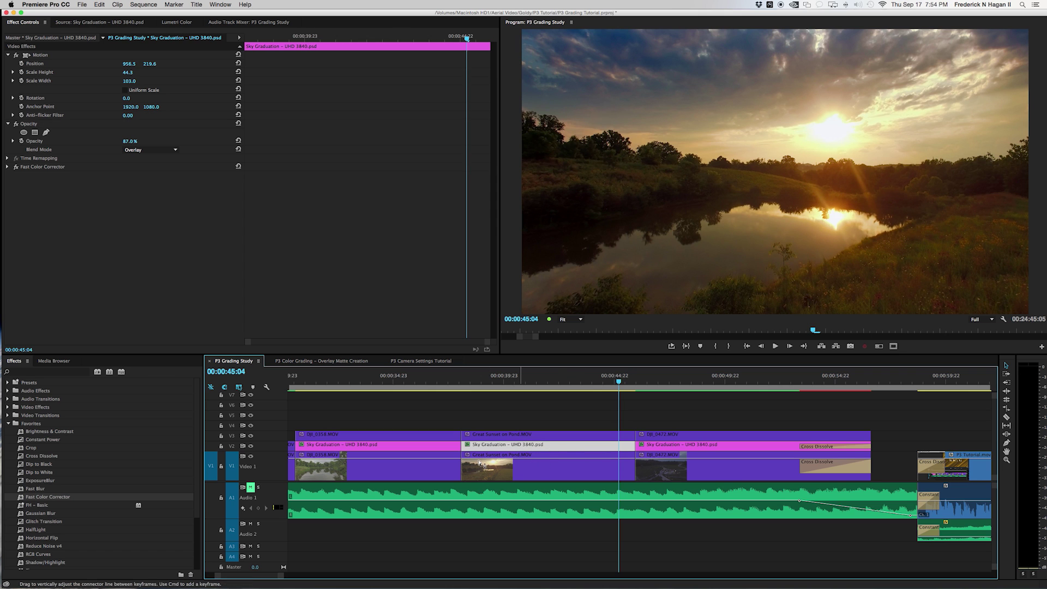
pyautogui.click(251, 446)
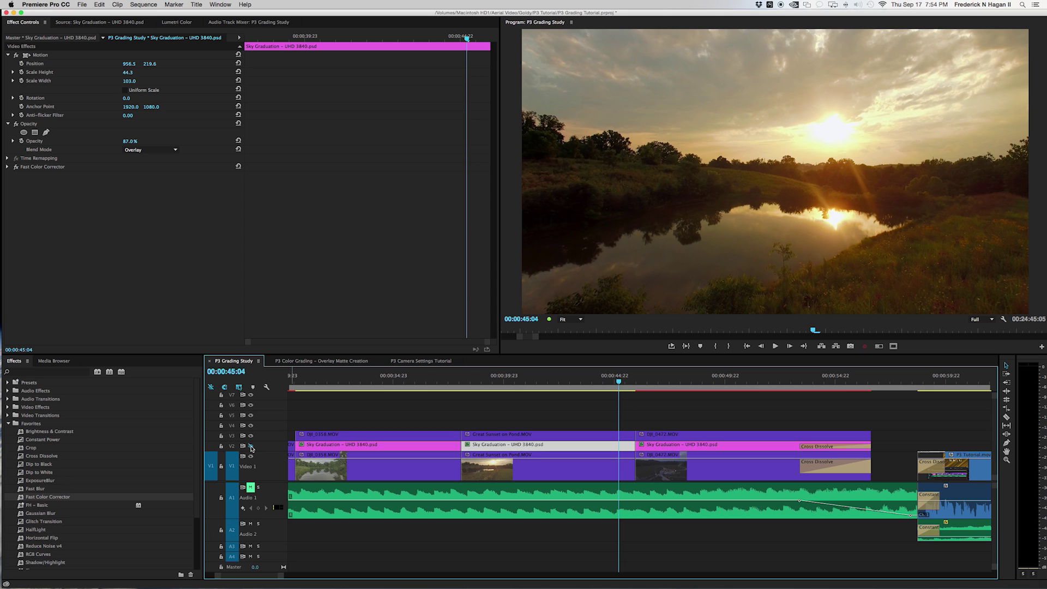
pyautogui.click(251, 447)
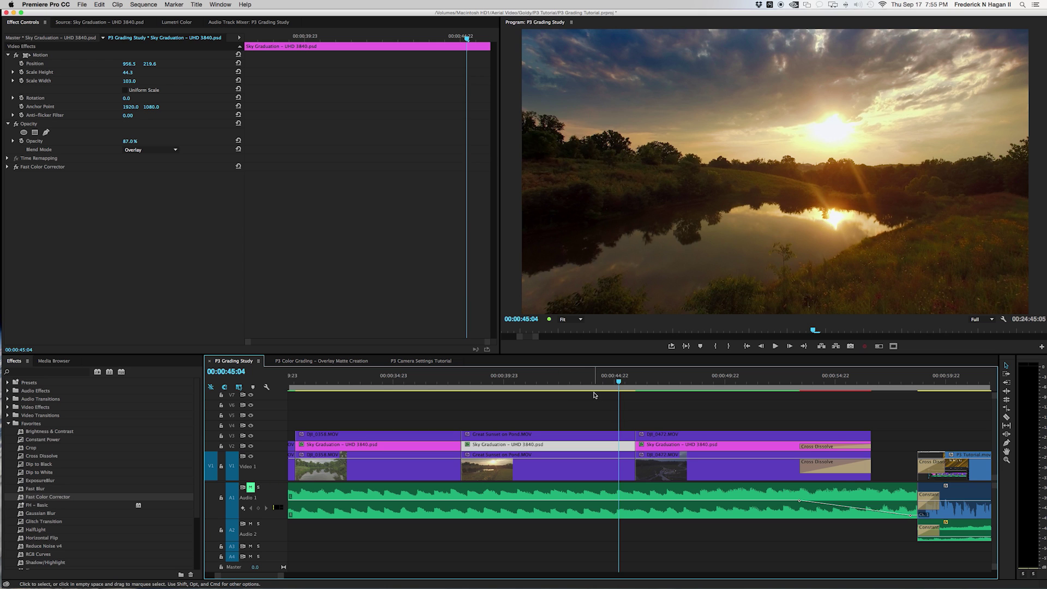
# Step: Locate the wanted effect in the Effects panel Favorites
pyautogui.scroll(1, 599, 393)
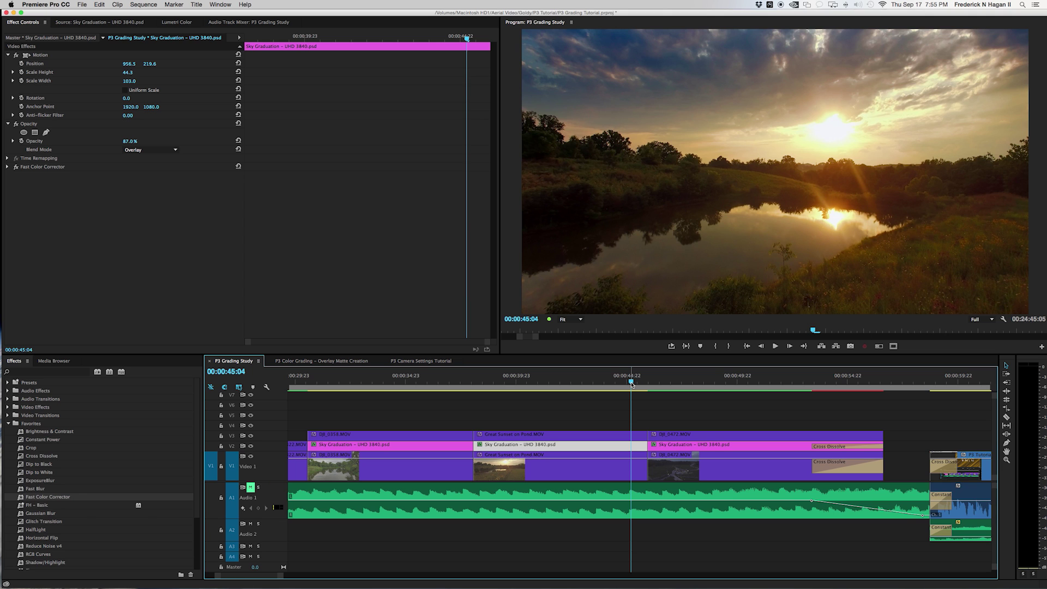
pyautogui.scroll(2, 632, 385)
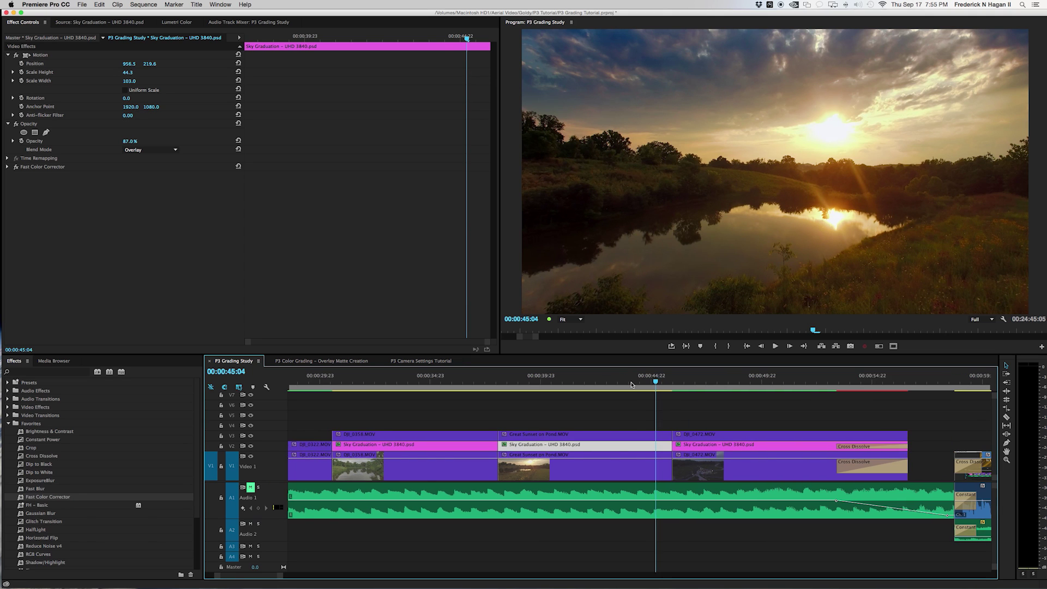
pyautogui.click(67, 490)
# Step: Apply Fast Color Corrector from Favorites to the sunset Sky Graduation overlay and expand it
pyautogui.click(61, 498)
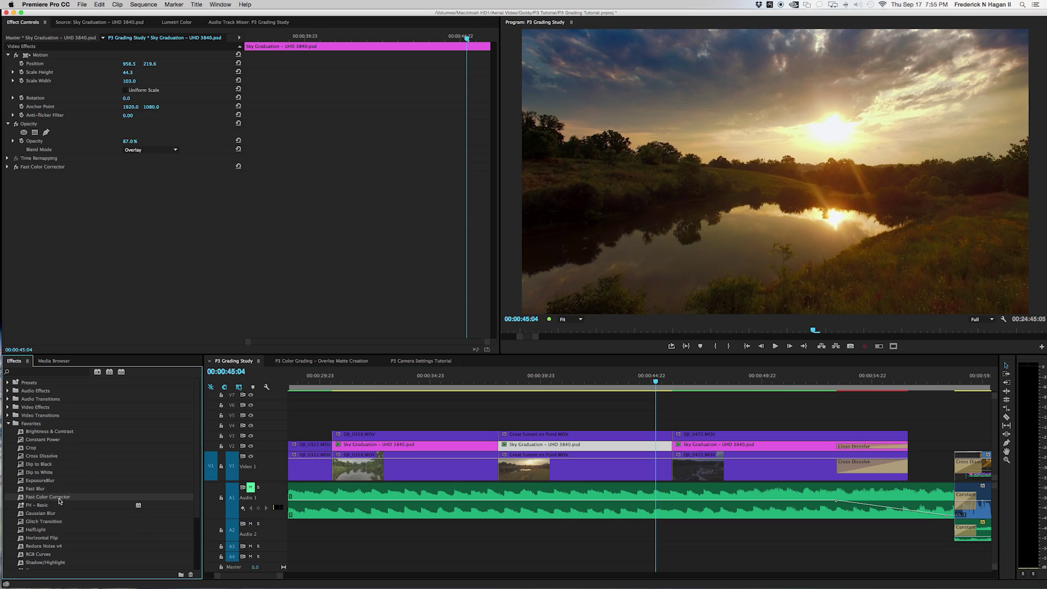
pyautogui.moveTo(44, 498); pyautogui.dragTo(65, 166)
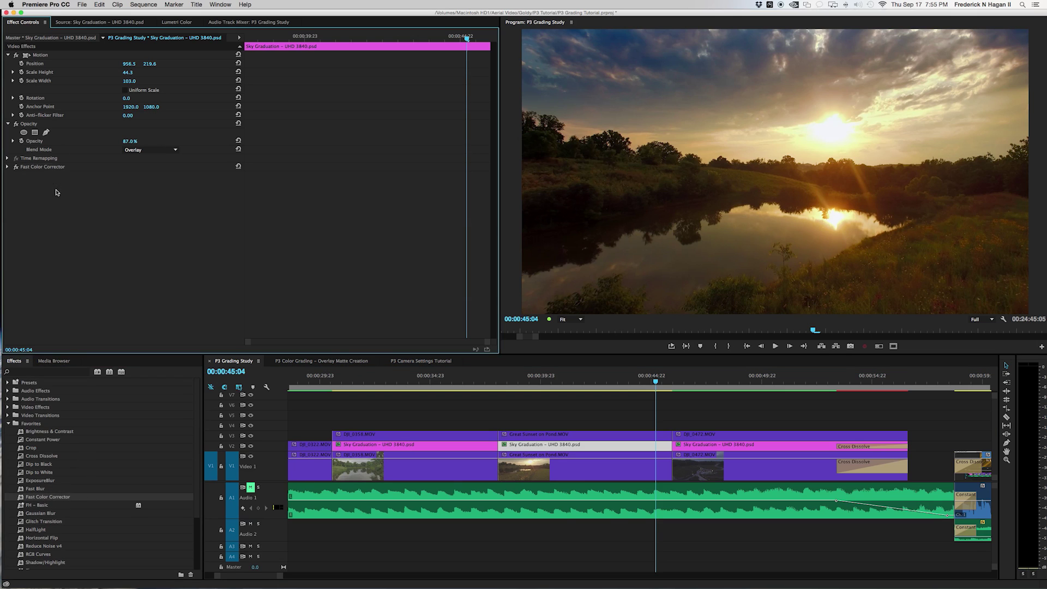
pyautogui.click(620, 447)
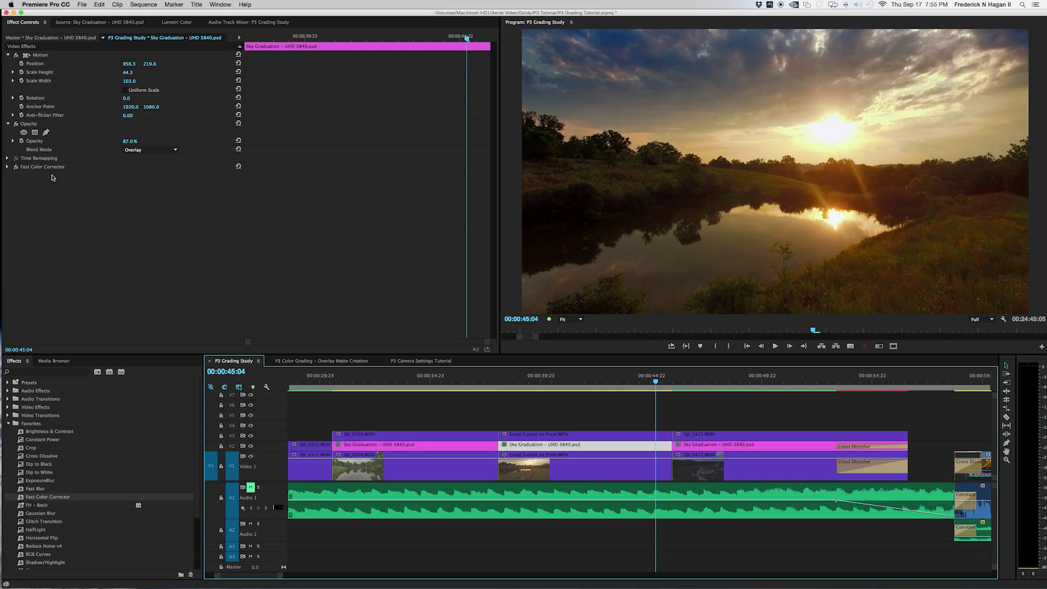
pyautogui.click(7, 167)
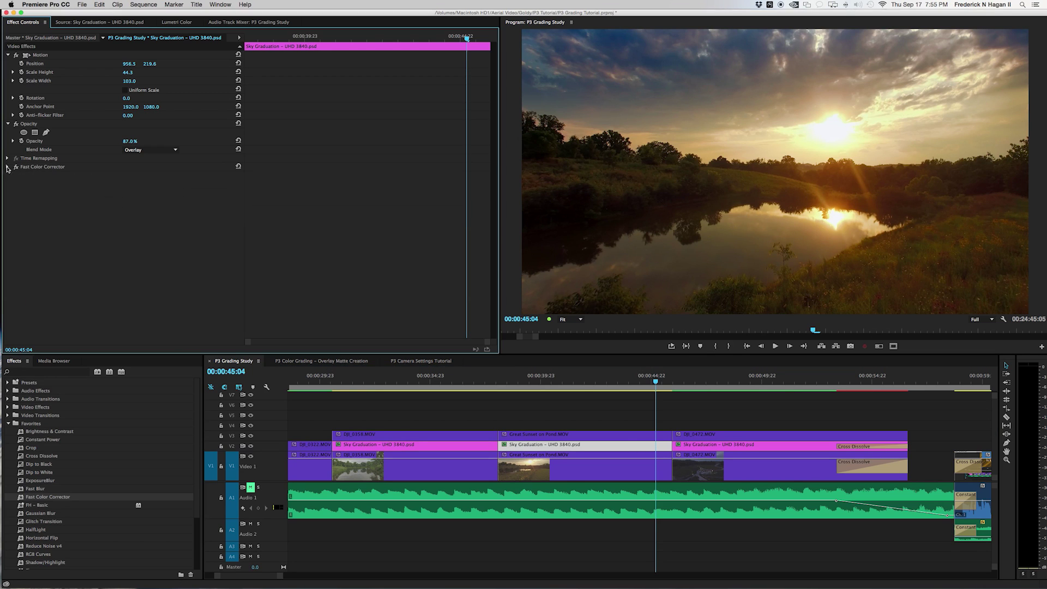
# Step: Push the color balance strongly cool, to magnitude 90.46 at angle 35.7°
pyautogui.scroll(-5, 291, 143)
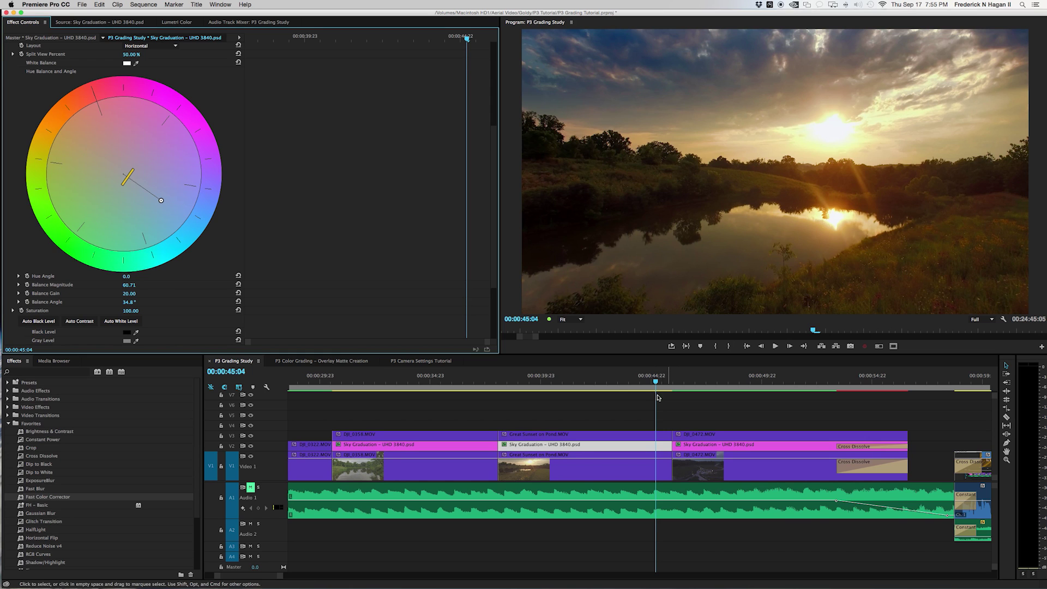
pyautogui.moveTo(162, 202); pyautogui.dragTo(125, 174)
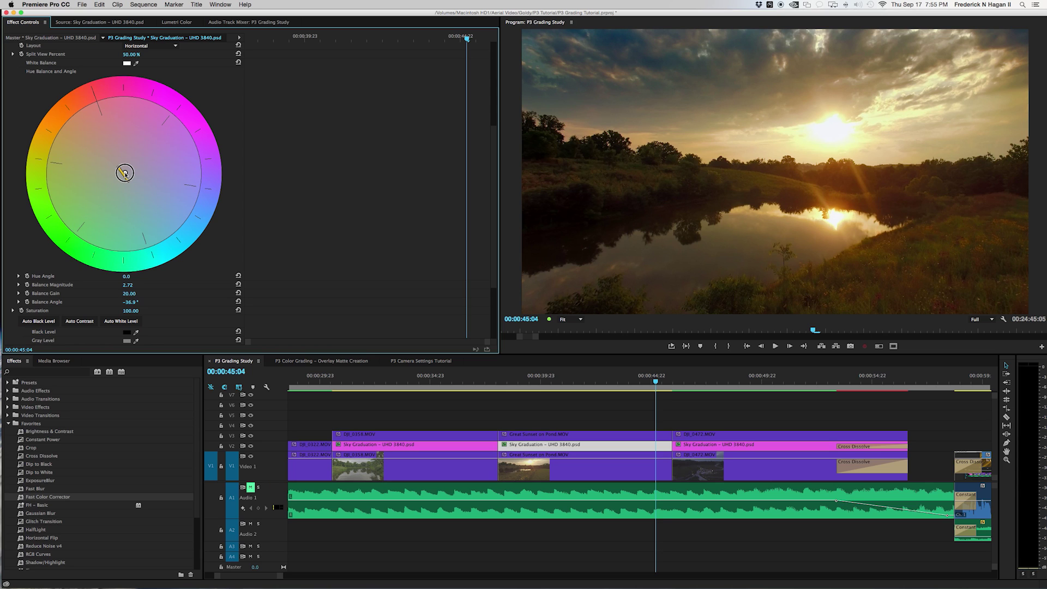
pyautogui.moveTo(125, 174); pyautogui.dragTo(179, 214)
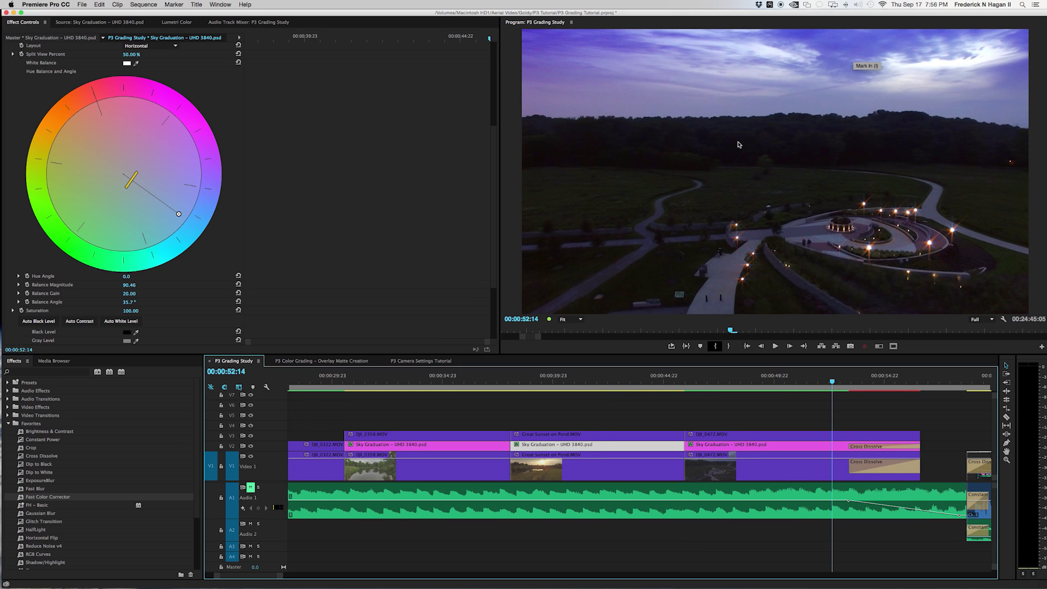
# Step: Select the last Sky Graduation overlay clip and bring up its Fast Color Corrector settings
pyautogui.click(817, 446)
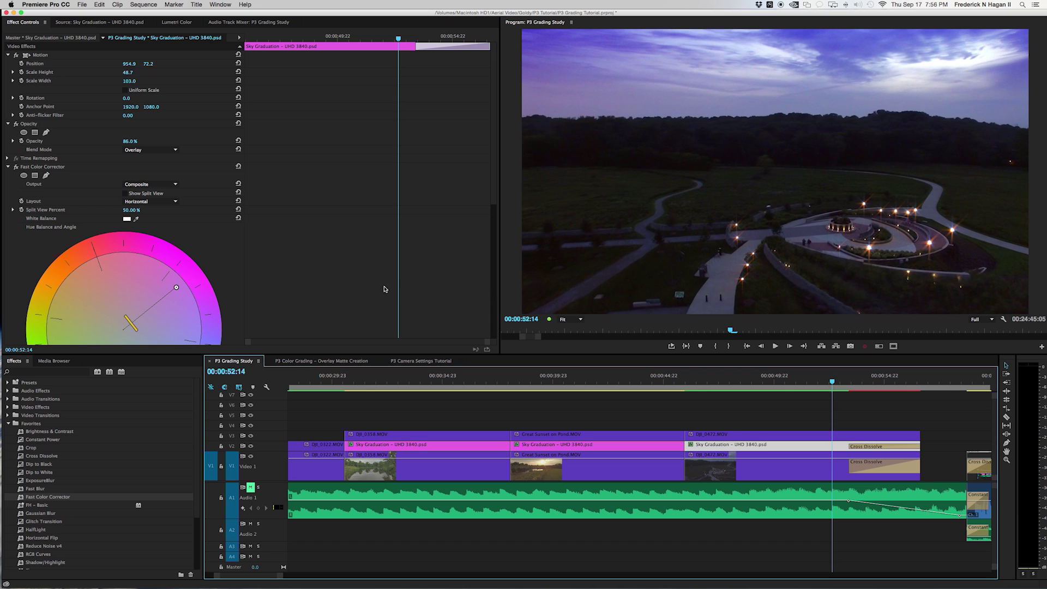
pyautogui.scroll(-1, 284, 218)
pyautogui.scroll(-5, 285, 217)
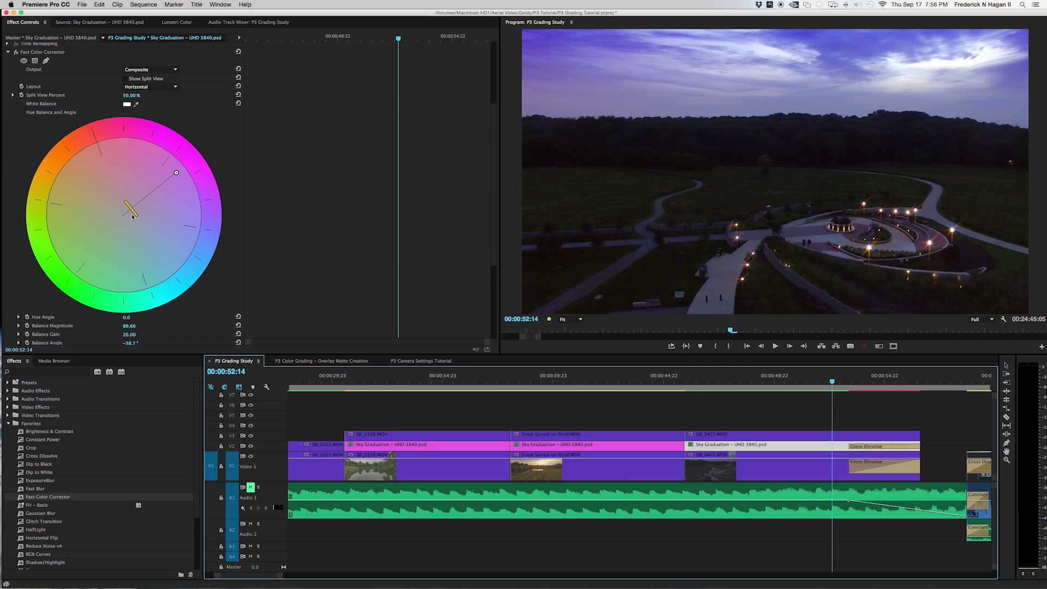
pyautogui.scroll(4, 140, 202)
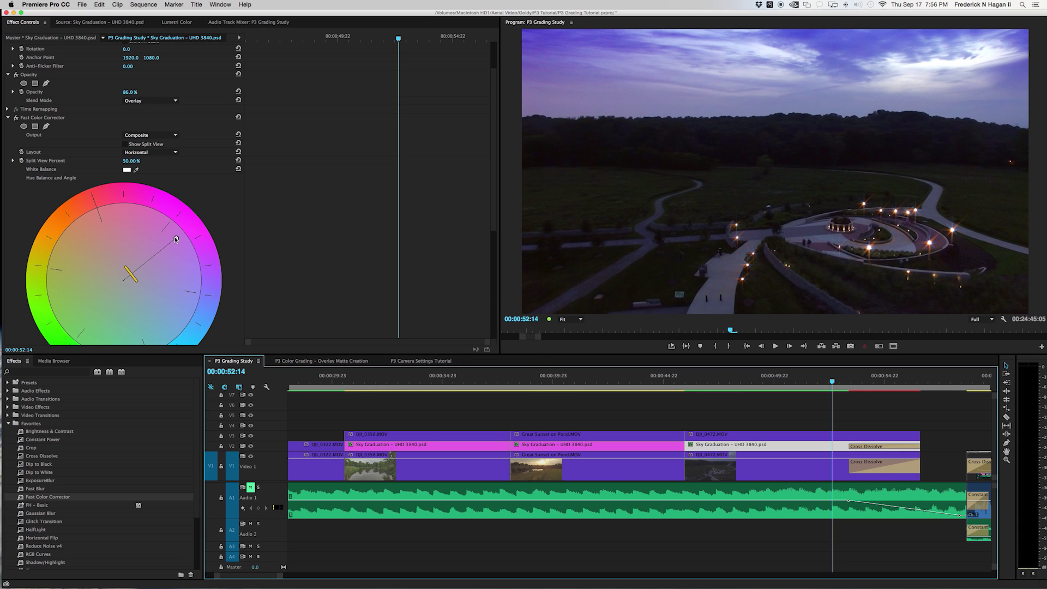
# Step: Pull the hue balance toward neutral, then shift it bluer so the dusk sky is less pink
pyautogui.moveTo(176, 238); pyautogui.dragTo(63, 295)
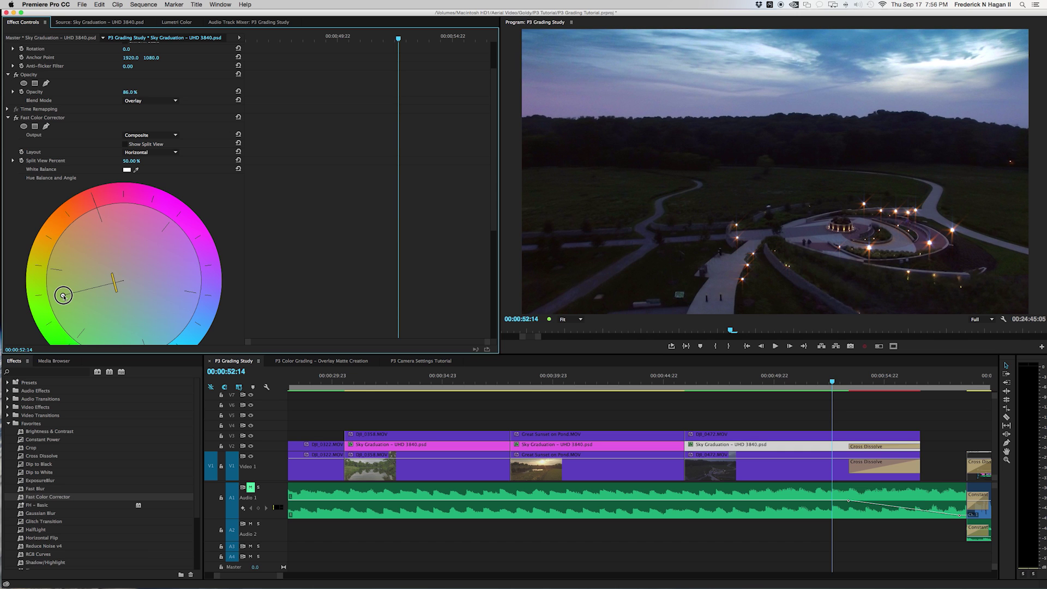
pyautogui.moveTo(63, 296); pyautogui.dragTo(67, 297)
pyautogui.click(589, 107)
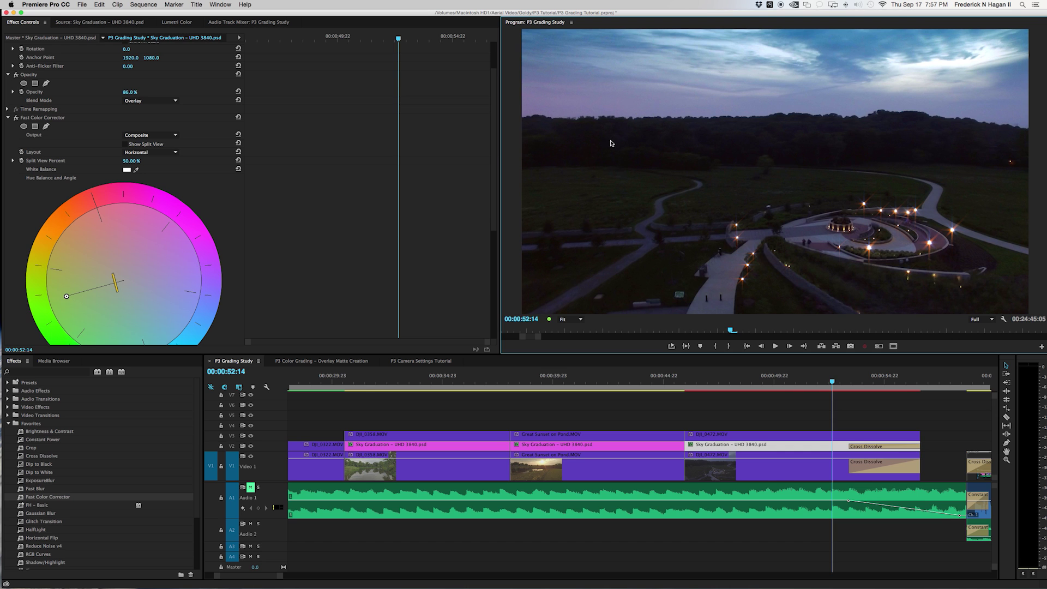
pyautogui.moveTo(66, 296); pyautogui.dragTo(152, 233)
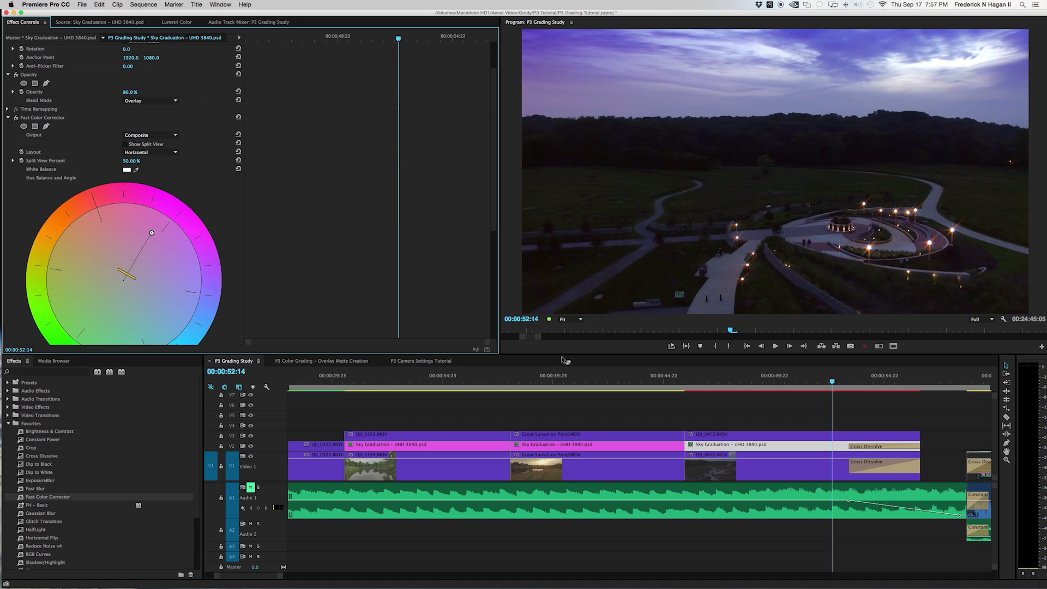
pyautogui.scroll(2, 849, 398)
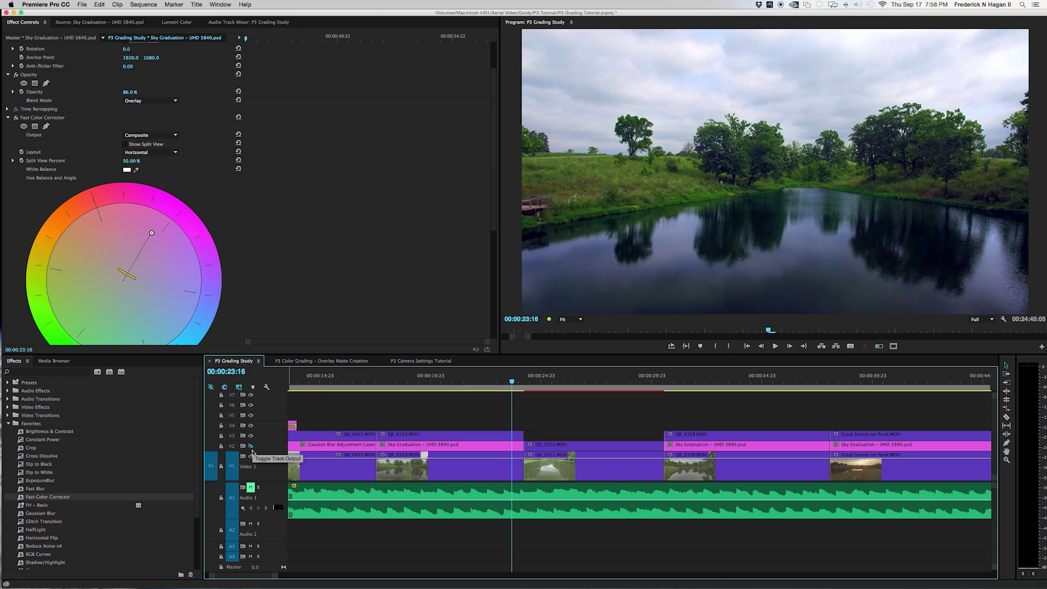
# Step: Select the pond clip's Sky Graduation overlay and toggle the V2 track to compare, ending visible
pyautogui.scroll(5, 611, 423)
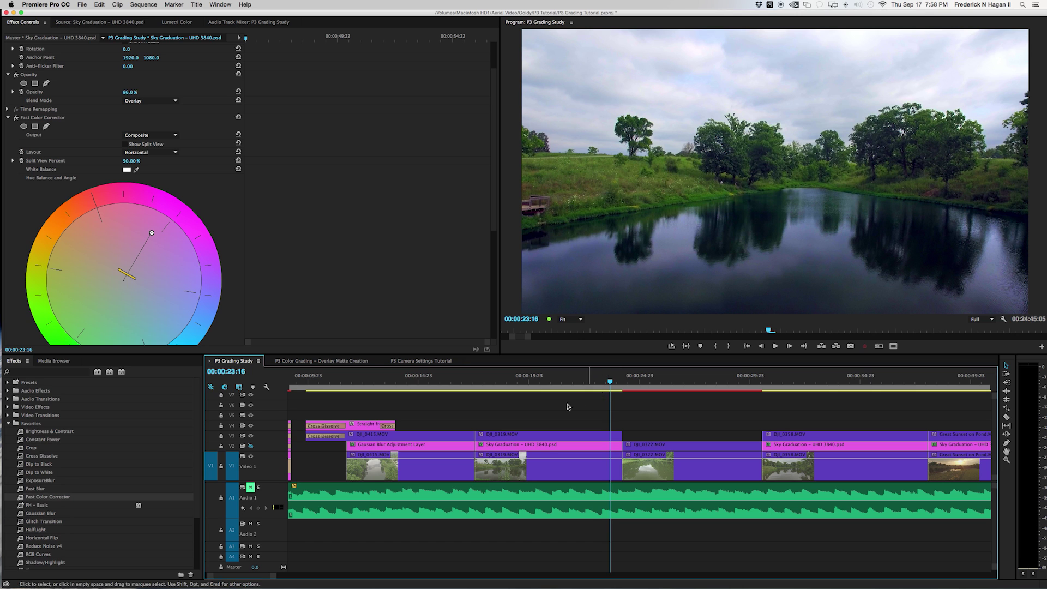
pyautogui.click(521, 448)
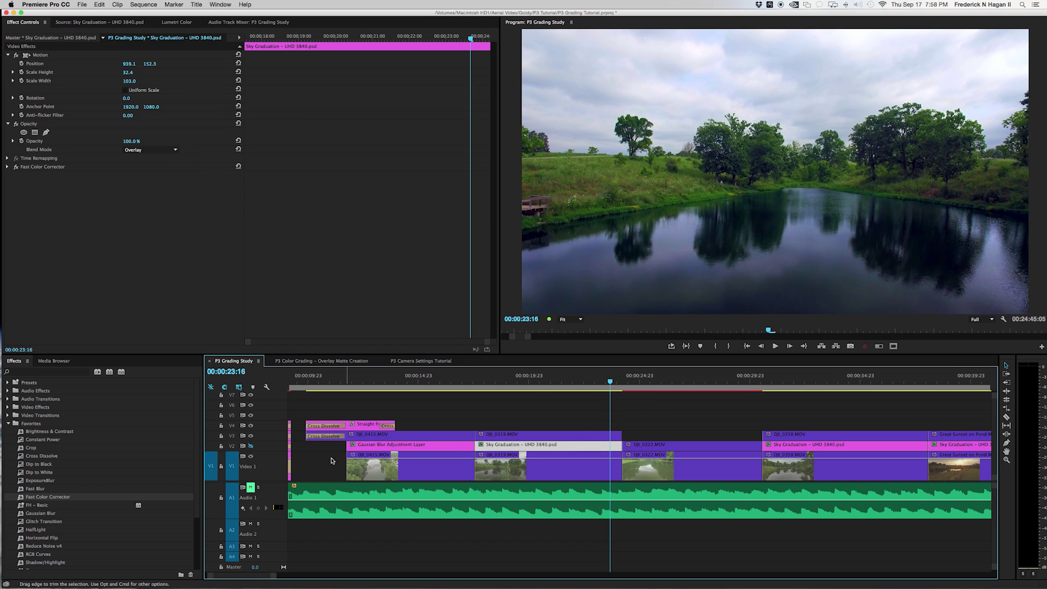
pyautogui.click(251, 446)
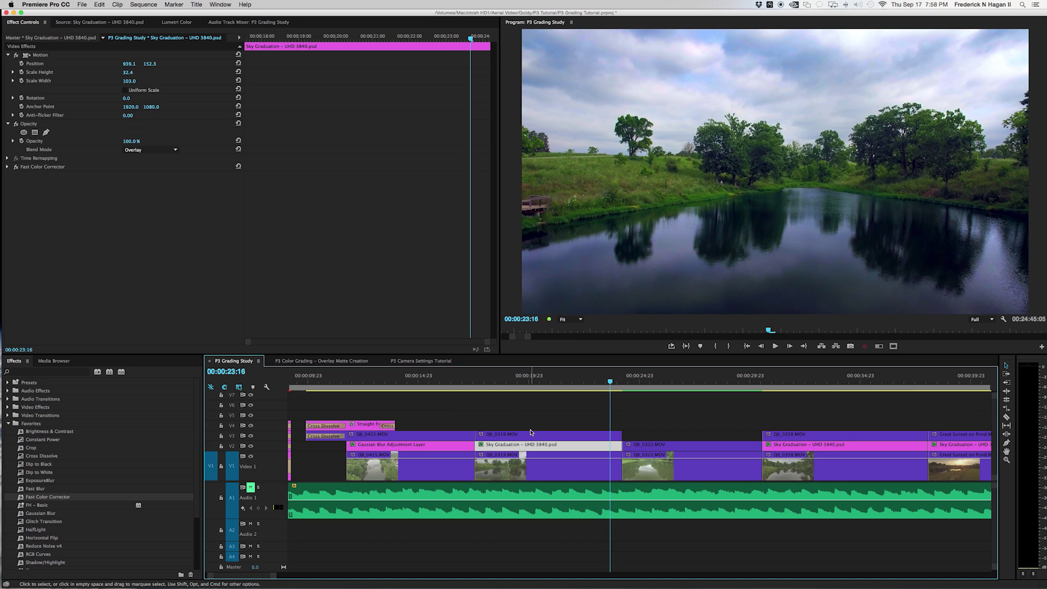
pyautogui.click(250, 446)
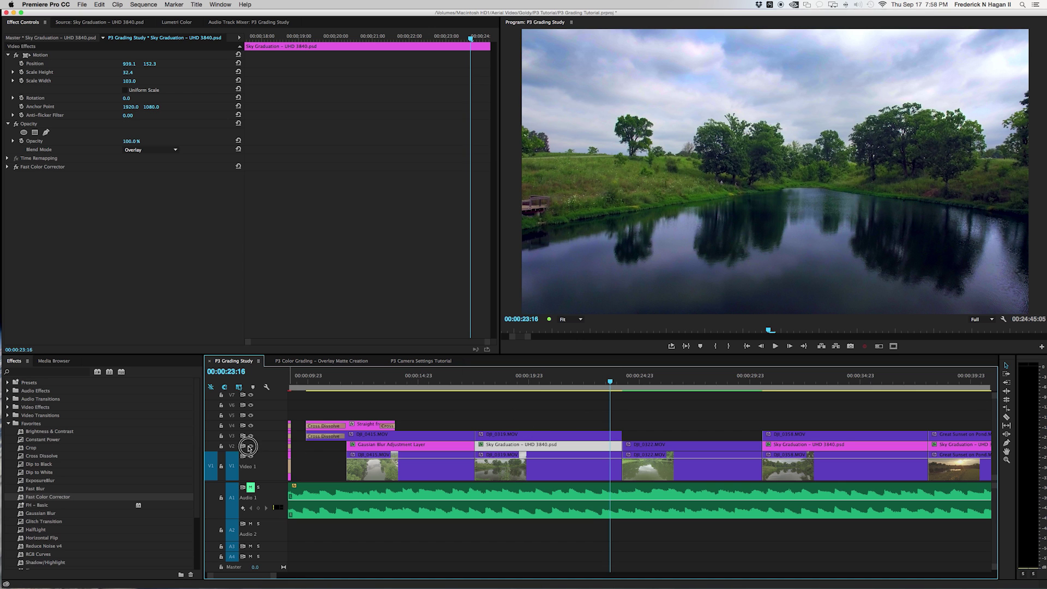
pyautogui.click(251, 447)
# Step: Scrub the playhead back to 00:00:23:00 in the pond clip
pyautogui.moveTo(610, 381); pyautogui.dragTo(582, 387)
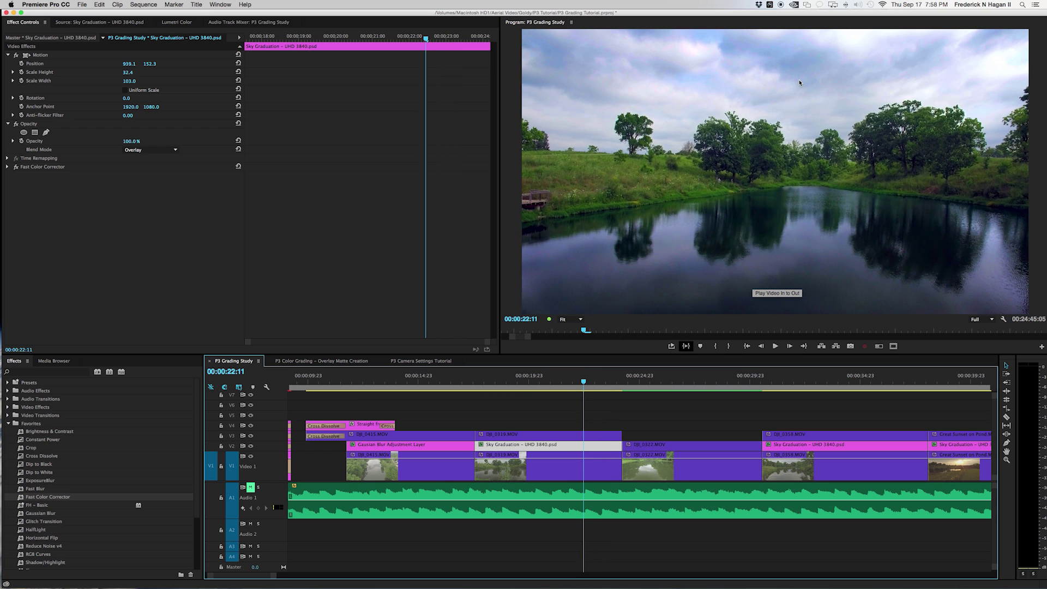
pyautogui.click(594, 383)
pyautogui.moveTo(595, 383); pyautogui.dragTo(596, 383)
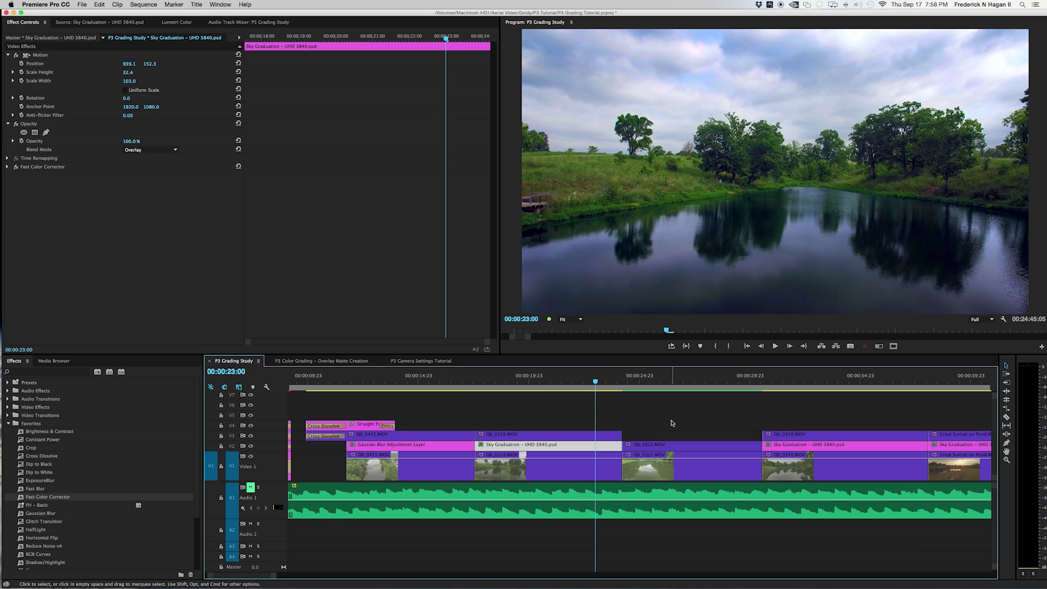
pyautogui.hscroll(1, 657, 410)
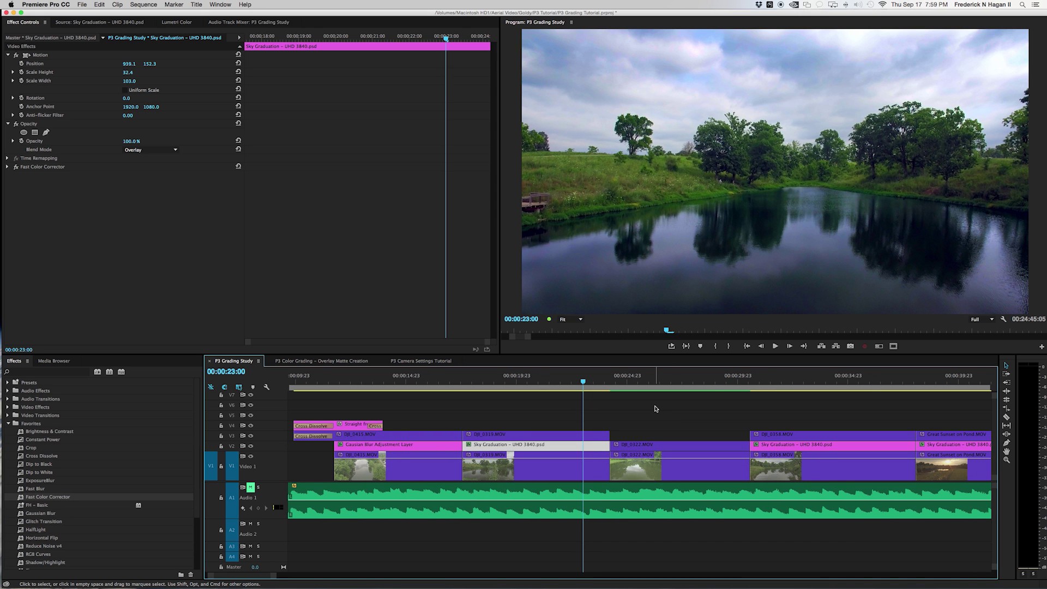